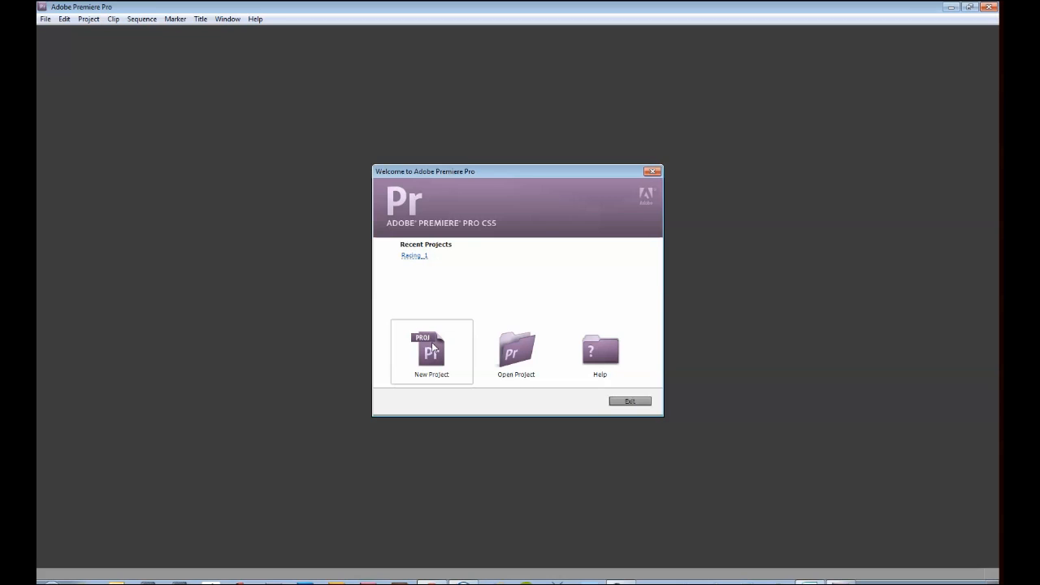
Start creating a new project
click(432, 350)
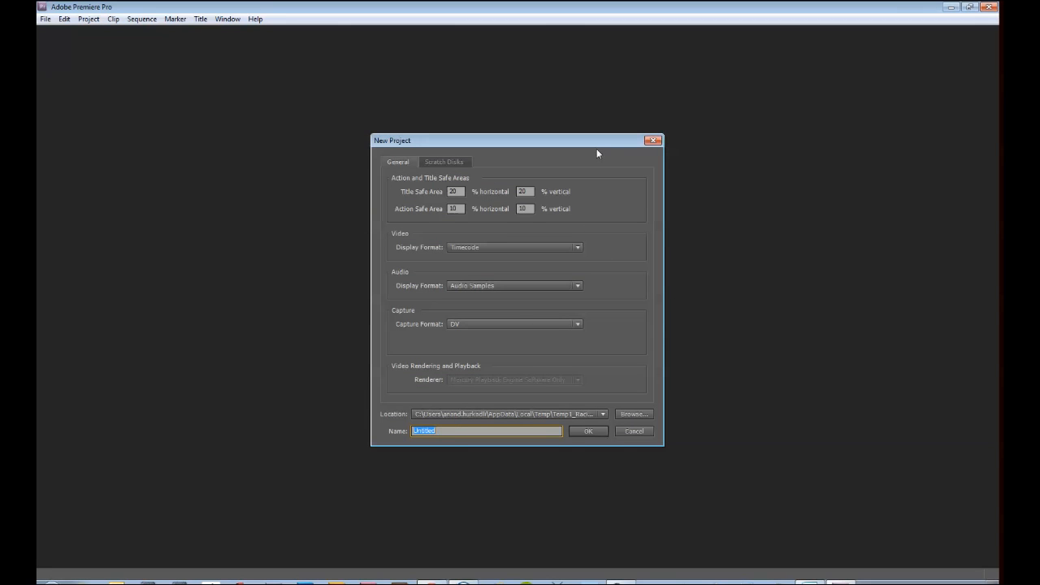
mouse_move(596, 148)
mouse_down()
mouse_move(494, 83)
mouse_move(609, 146)
mouse_move(595, 144)
mouse_up()
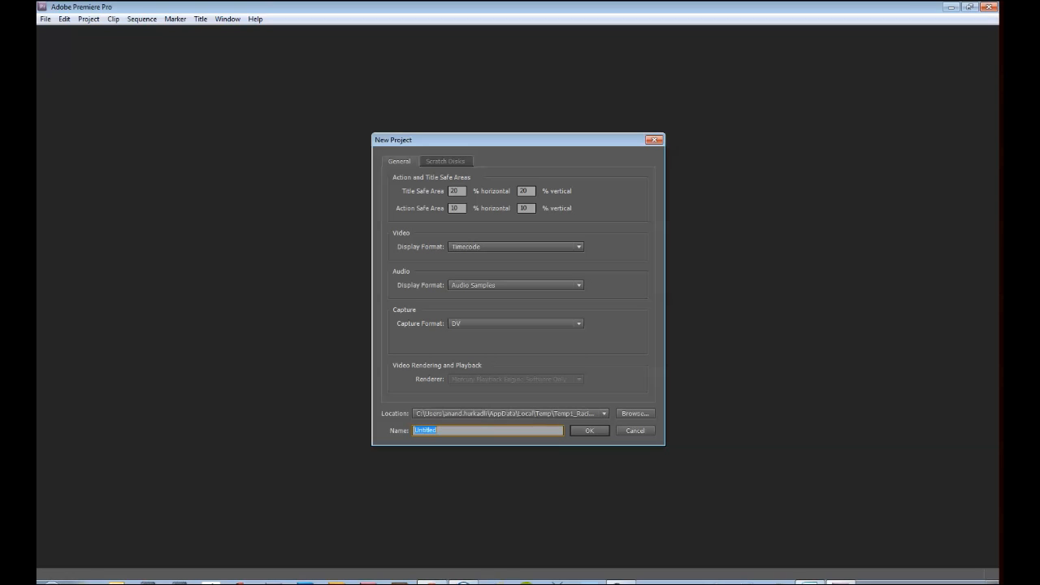
Switch to Windows Explorer and examine the Images and Video folders inside the Week 03 folder on the desktop
click(86, 583)
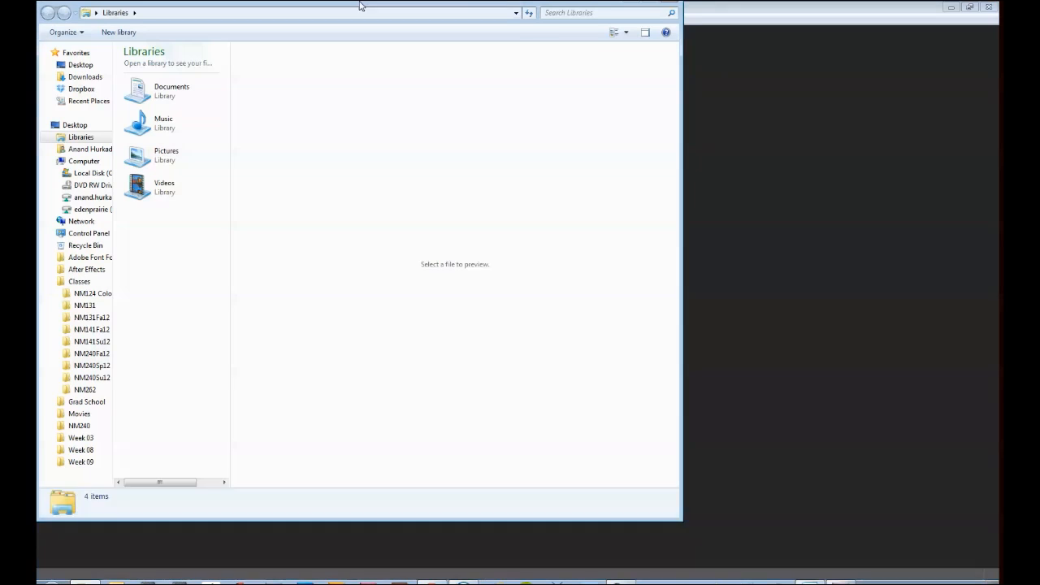
double_click(360, 7)
click(72, 72)
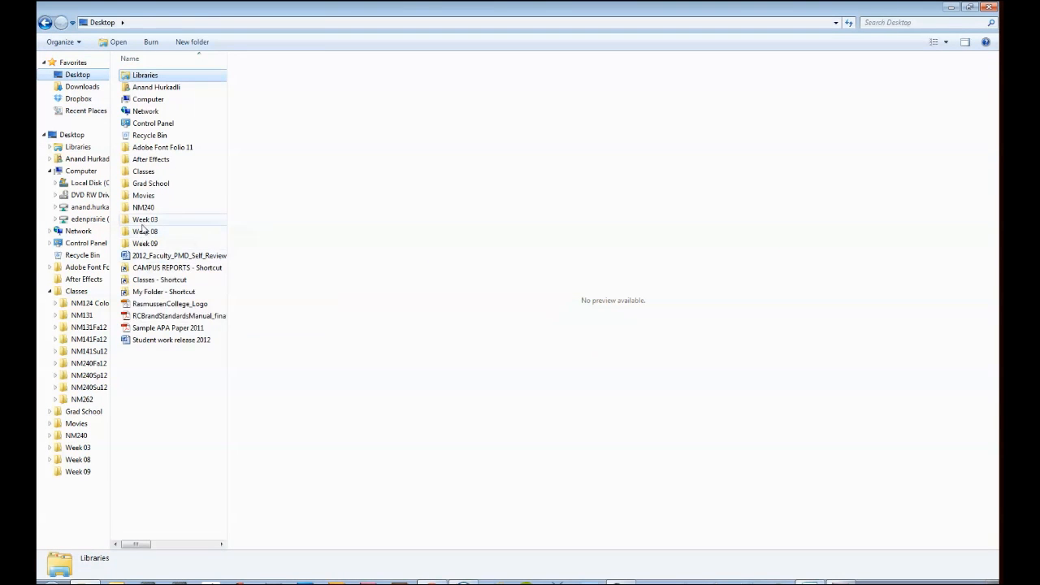
double_click(144, 219)
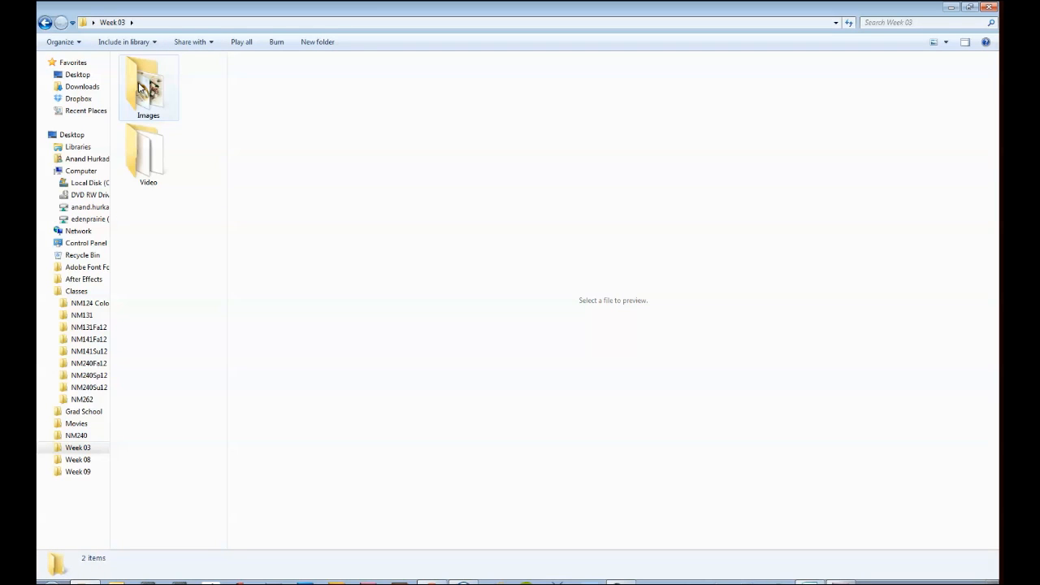
click(141, 88)
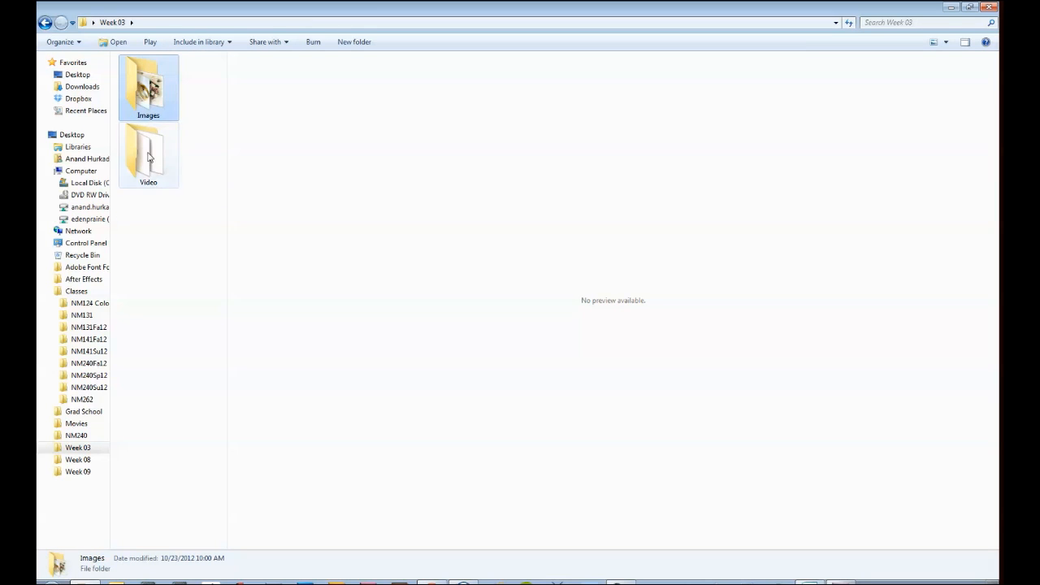
double_click(148, 157)
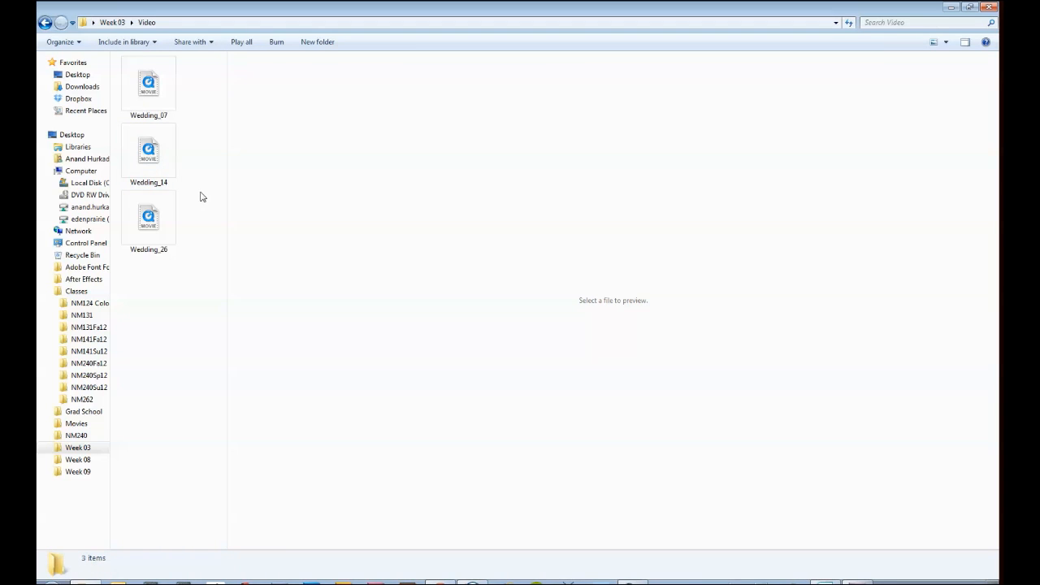
key(alt+Left)
double_click(154, 89)
key(alt+Left)
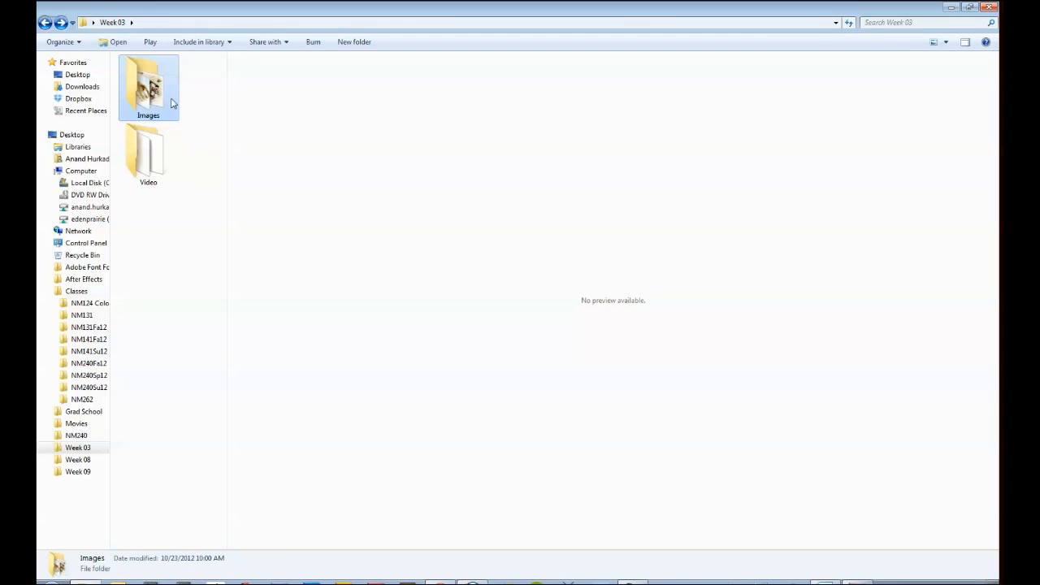
click(192, 258)
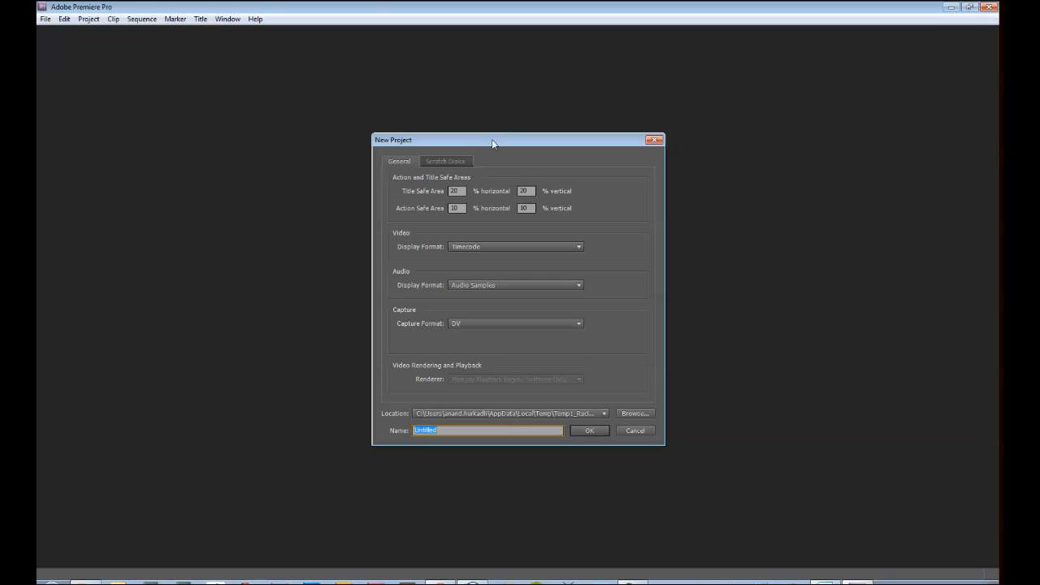
Return to Adobe Premiere Pro and set the new project's location to the Week 03 folder on the desktop
drag(491, 139, 428, 96)
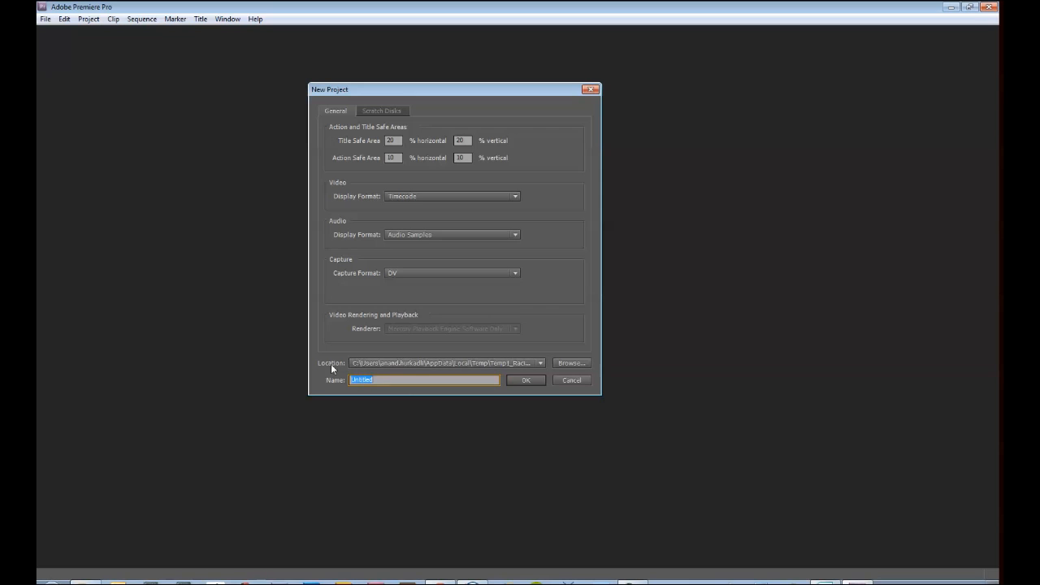
click(574, 365)
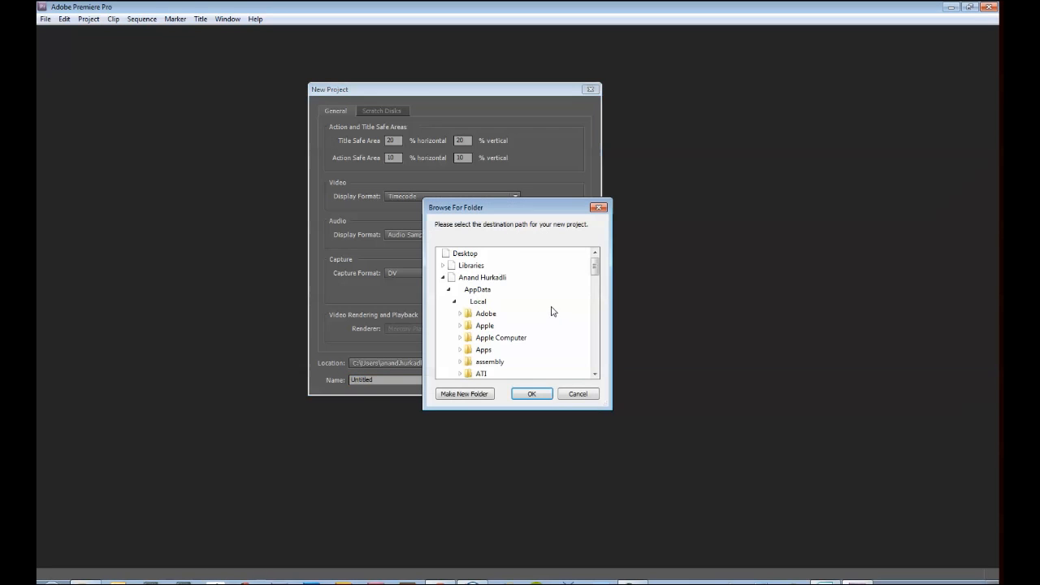
drag(602, 298, 594, 262)
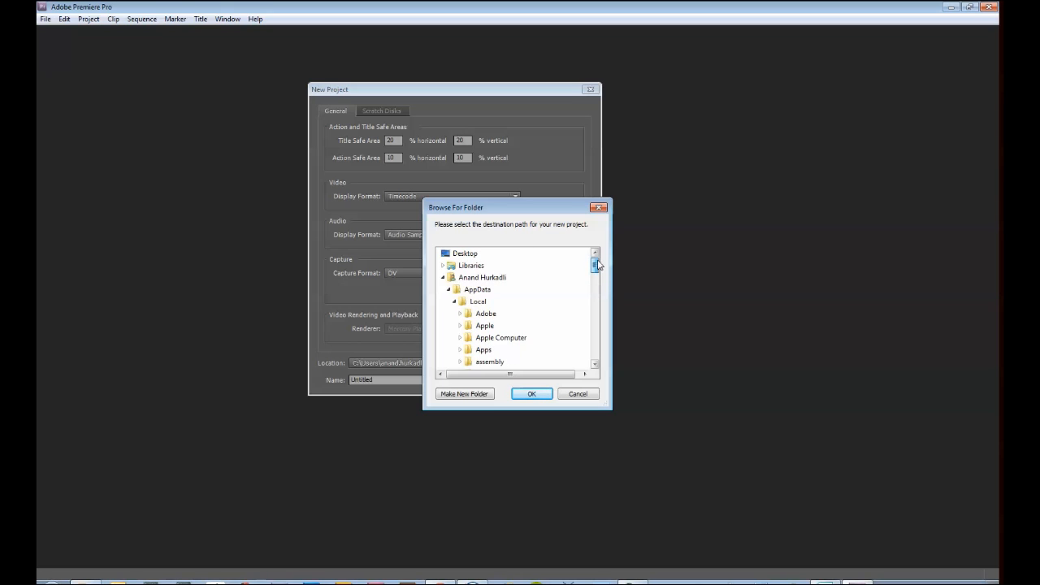
click(444, 278)
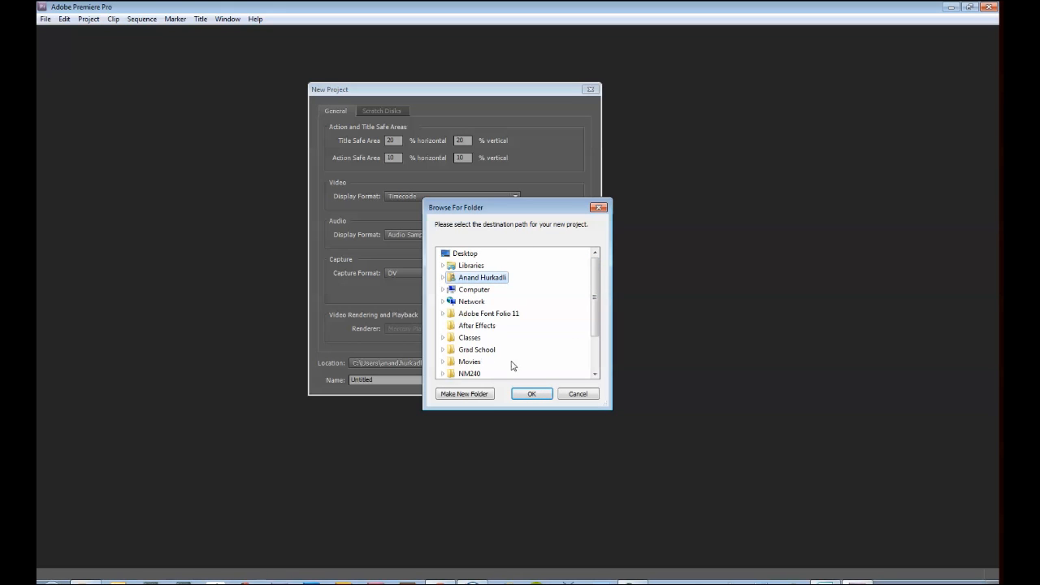
drag(595, 290, 599, 349)
click(475, 338)
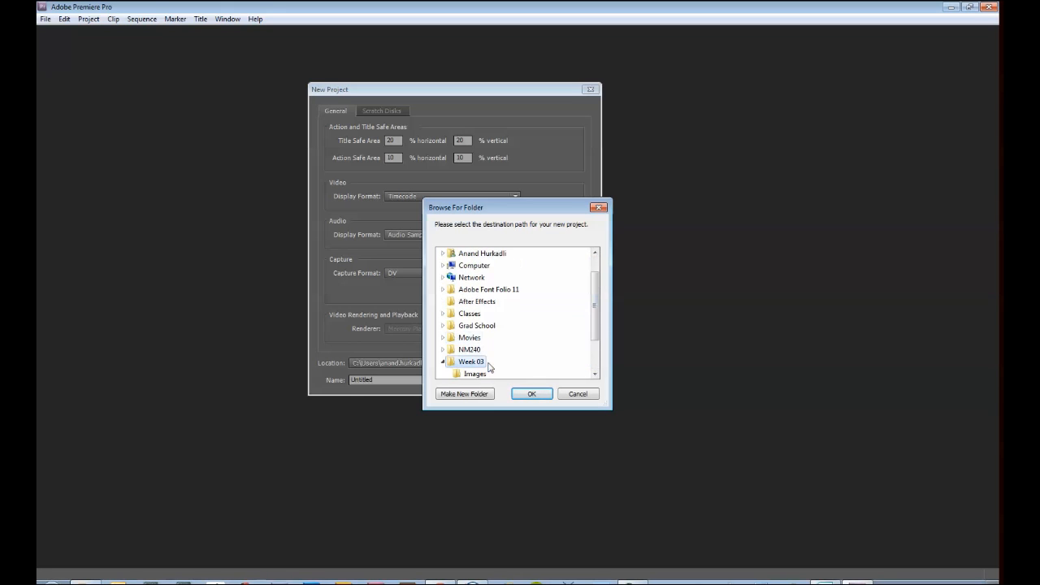
click(532, 393)
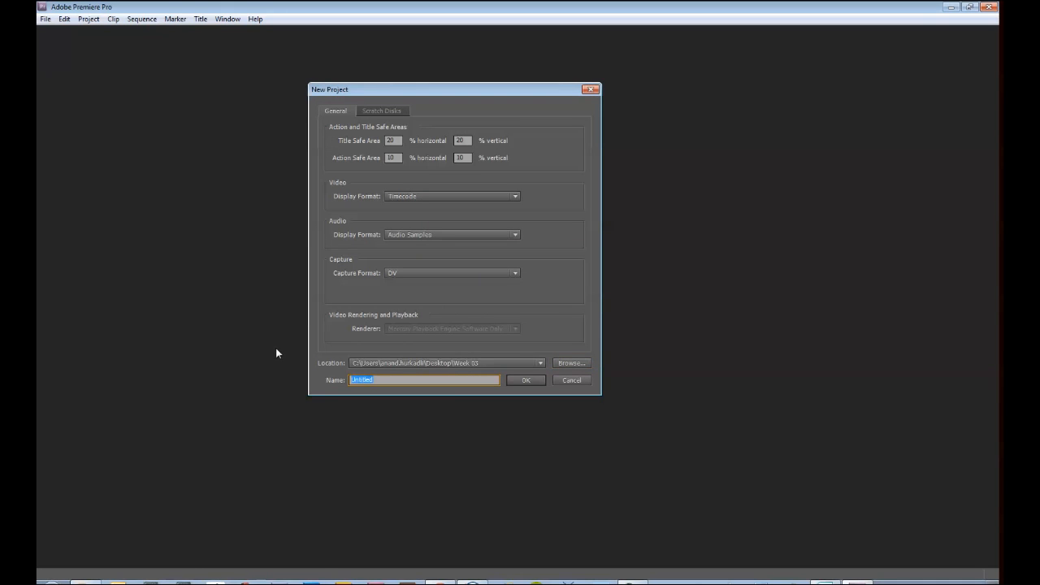
Name the project Wedding and accept the new project settings
text(Wedding)
click(515, 382)
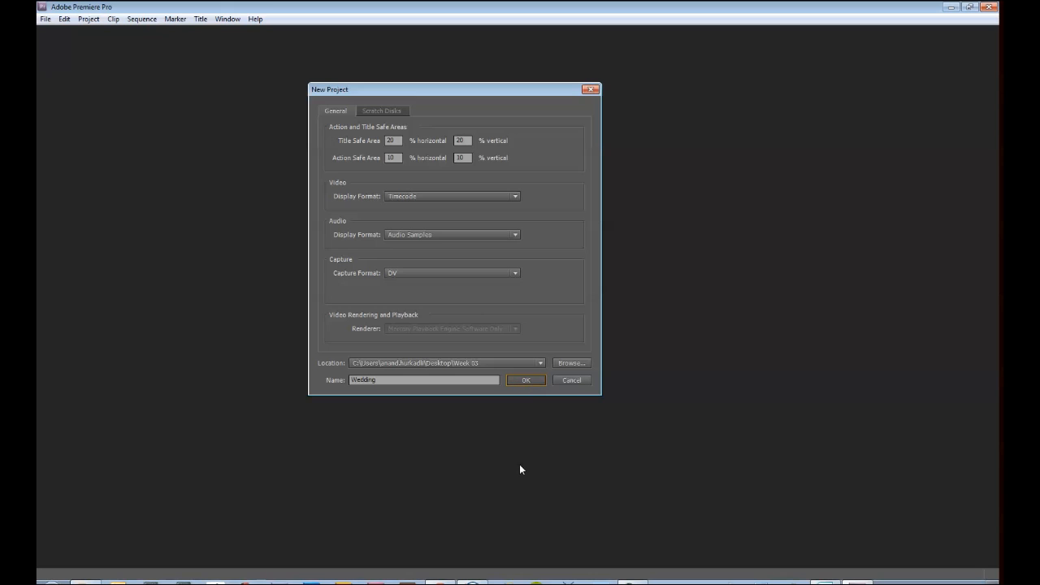
click(527, 381)
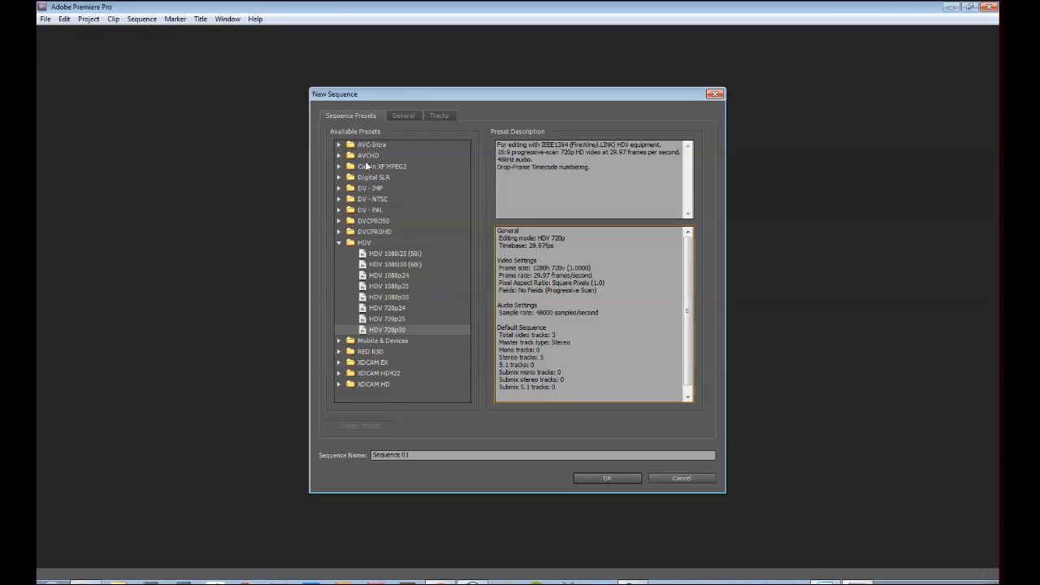
Create the project's sequence with the HDV 720p30 preset, keeping the name Sequence 01
click(339, 245)
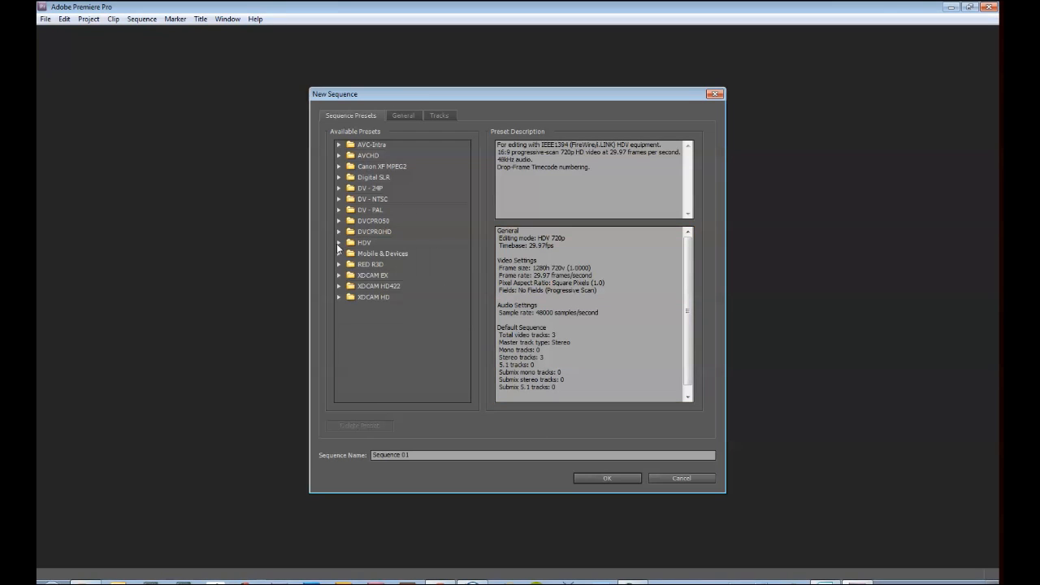
click(339, 244)
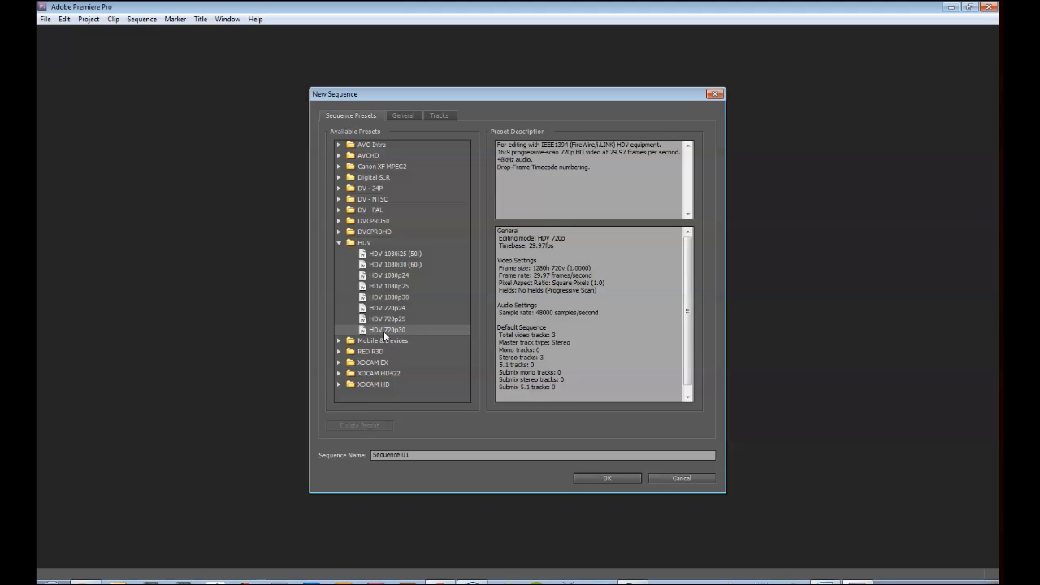
click(610, 479)
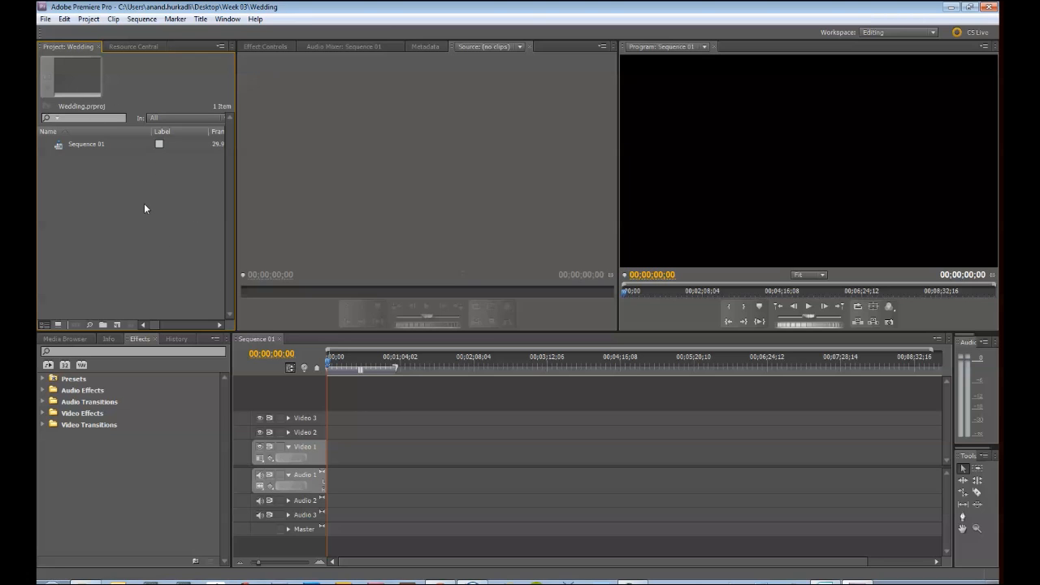
Import the WeddingBouquet and WeddingRings pictures from the Images folder in Week 03
click(45, 18)
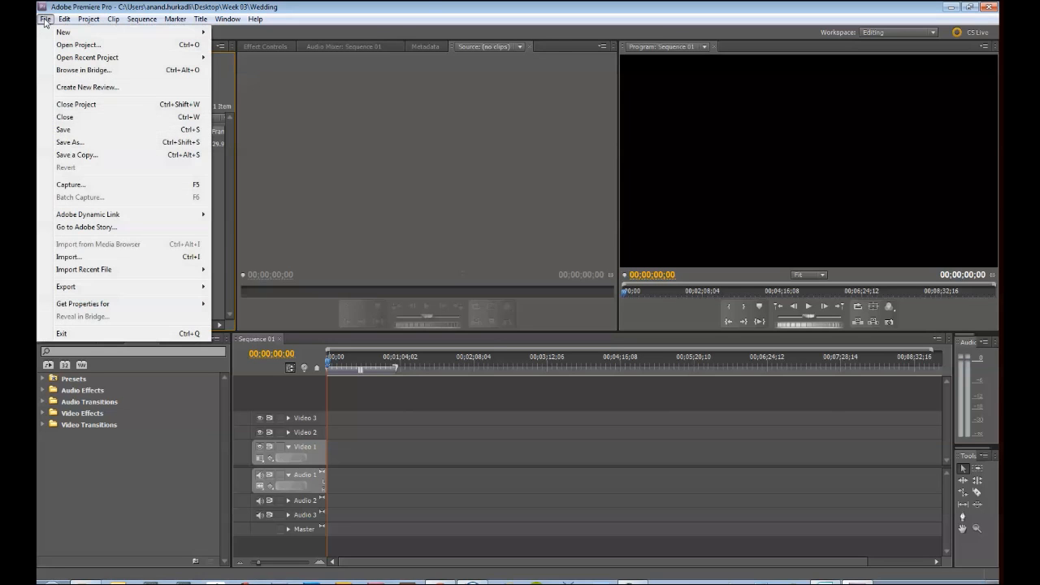
click(73, 255)
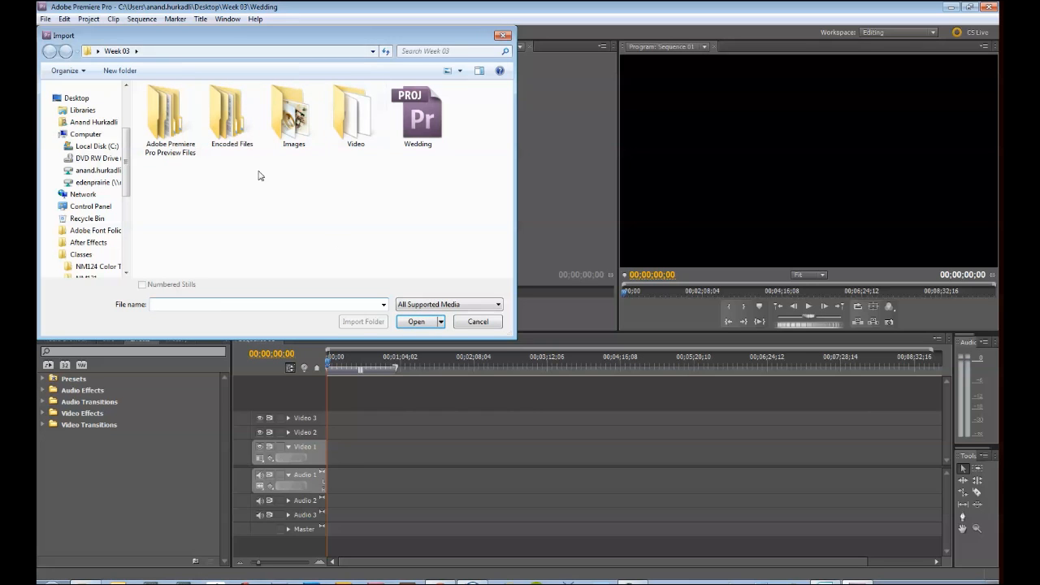
double_click(293, 120)
drag(284, 195, 175, 104)
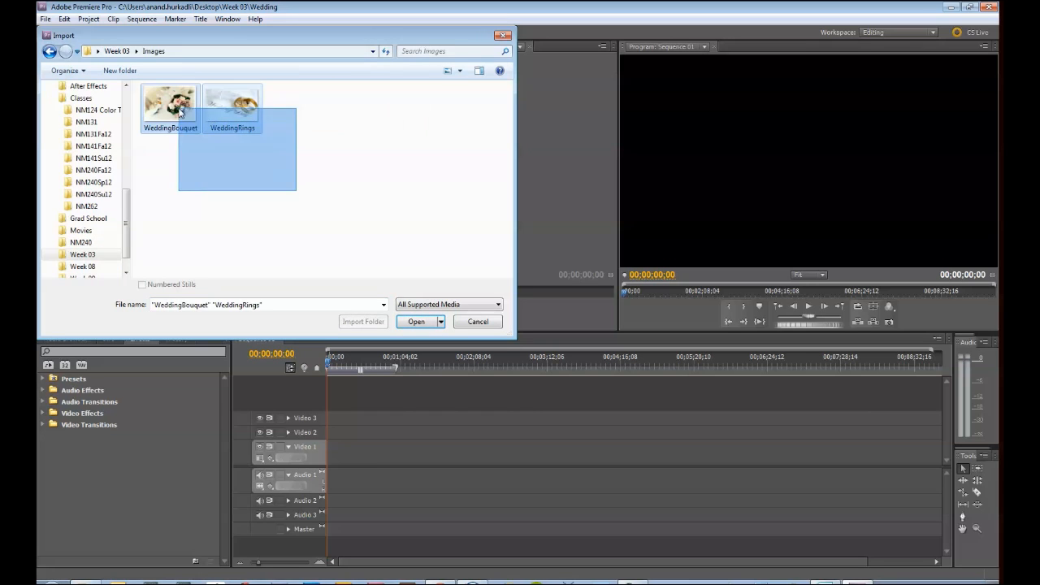
click(414, 322)
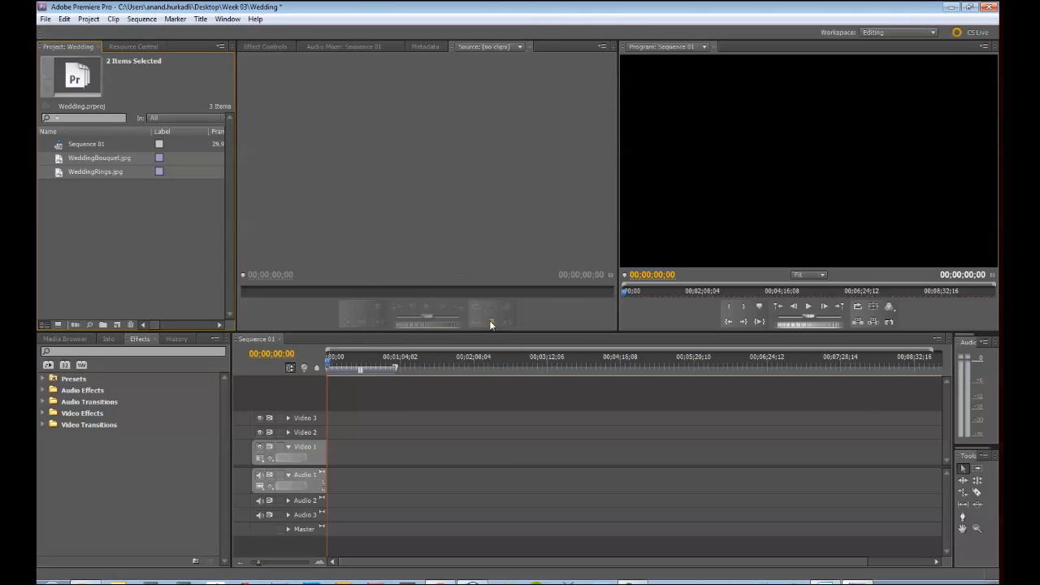
Import the Wedding_07, Wedding_14 and Wedding_26 movie clips from the Video folder in Week 03
right_click(142, 225)
click(127, 249)
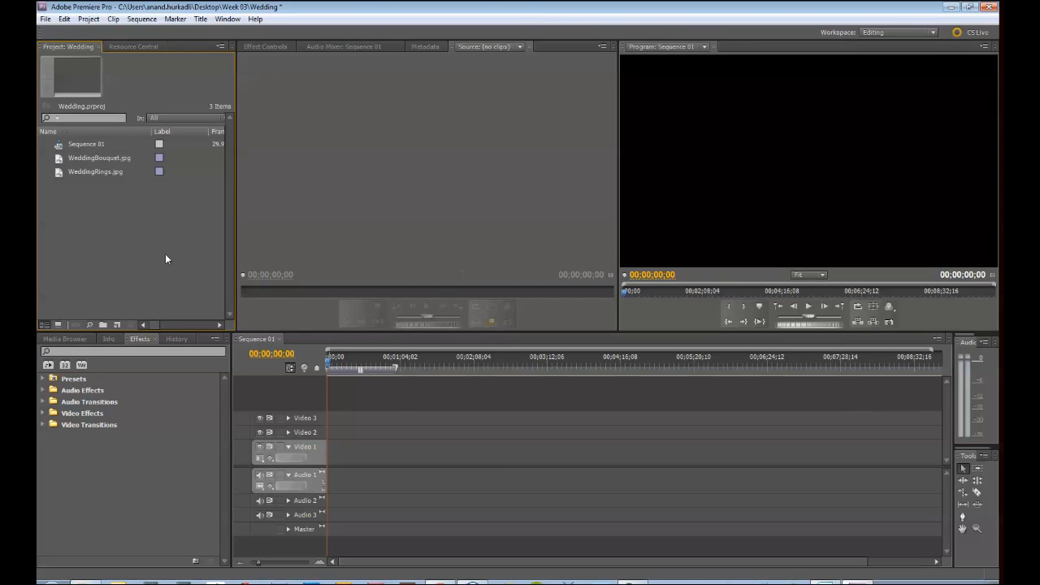
right_click(168, 254)
click(199, 308)
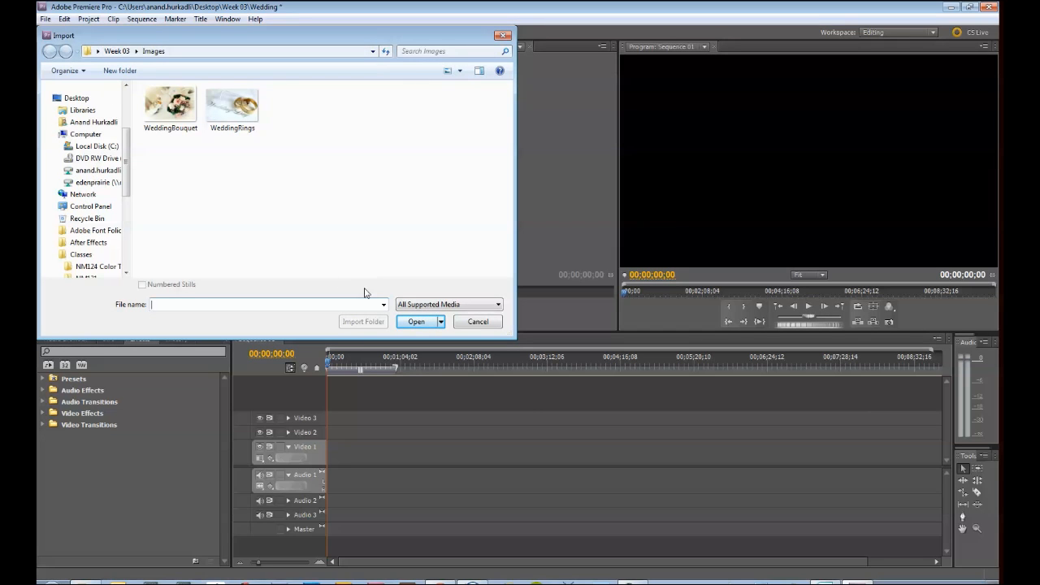
drag(127, 190, 132, 270)
click(82, 230)
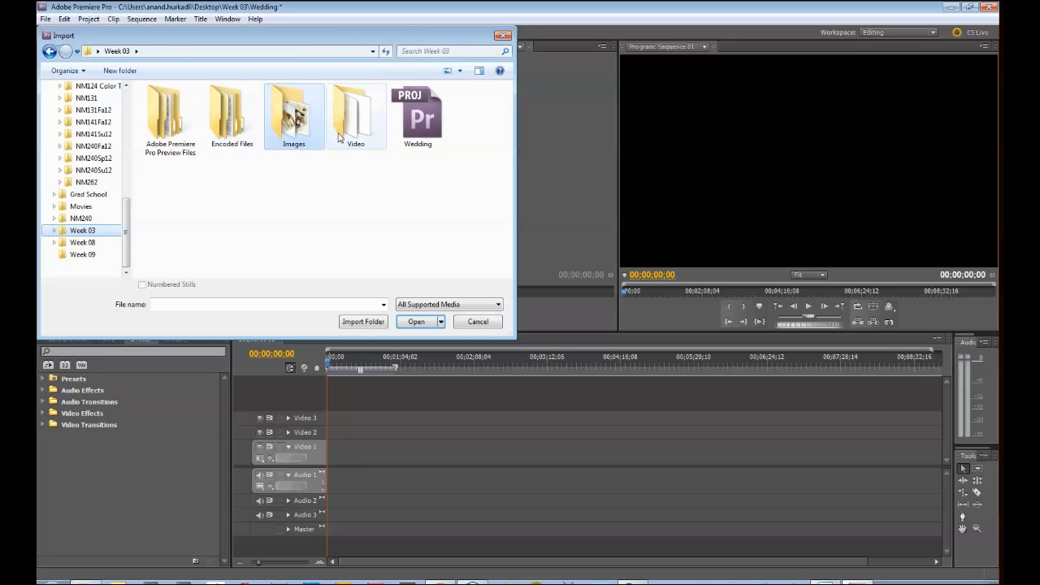
double_click(361, 130)
drag(366, 138, 142, 185)
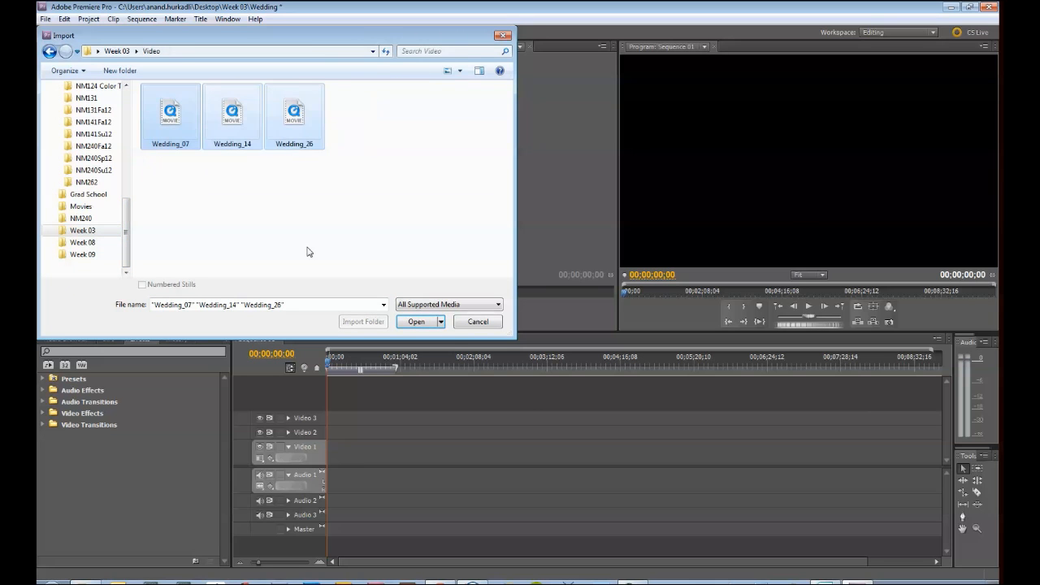
click(419, 322)
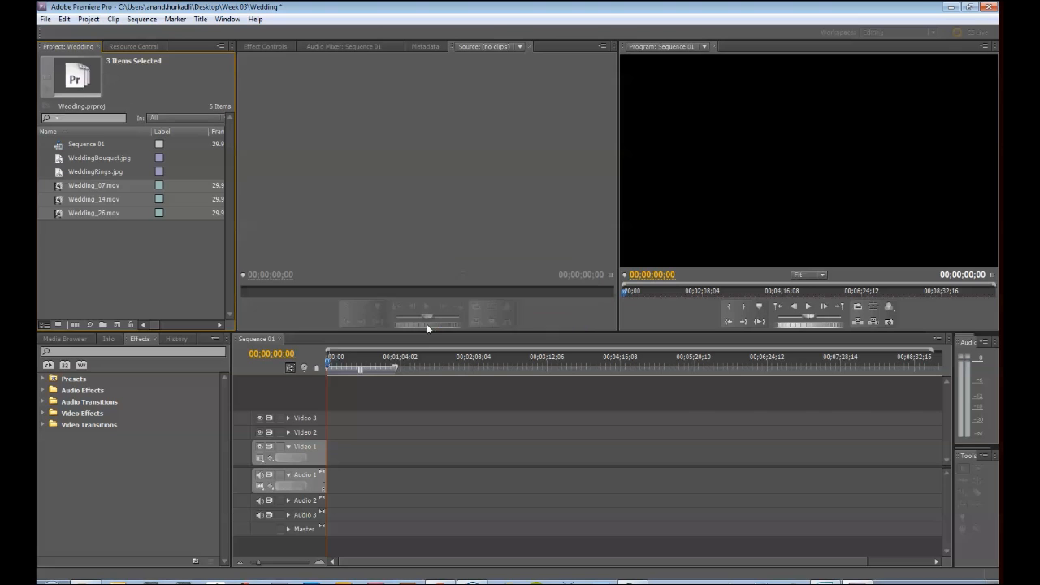
Create a bin named Video in the project and move the three Wedding .mov clips into it
click(156, 273)
click(102, 325)
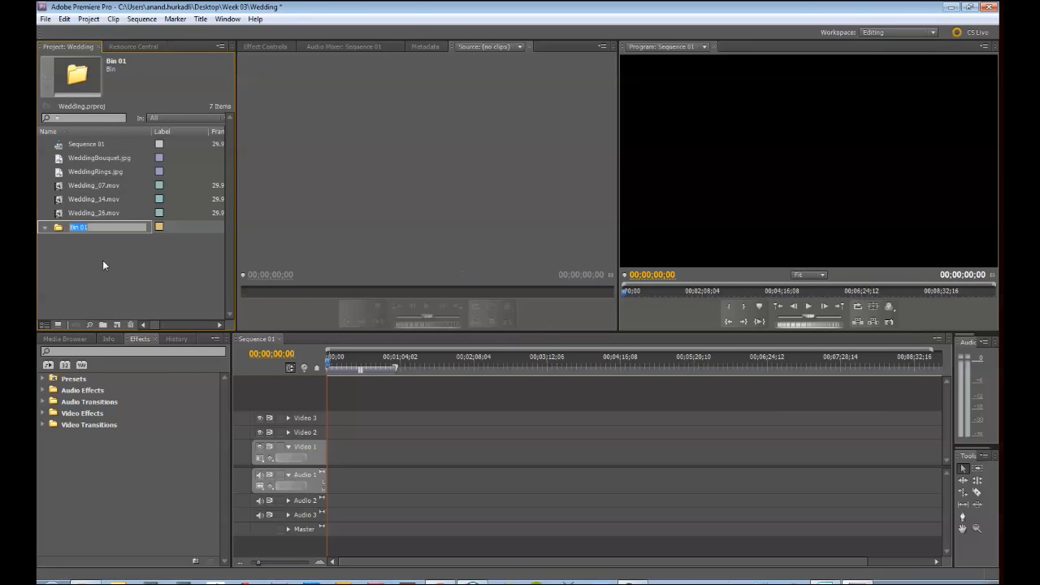
text(Video)
click(145, 257)
click(81, 213)
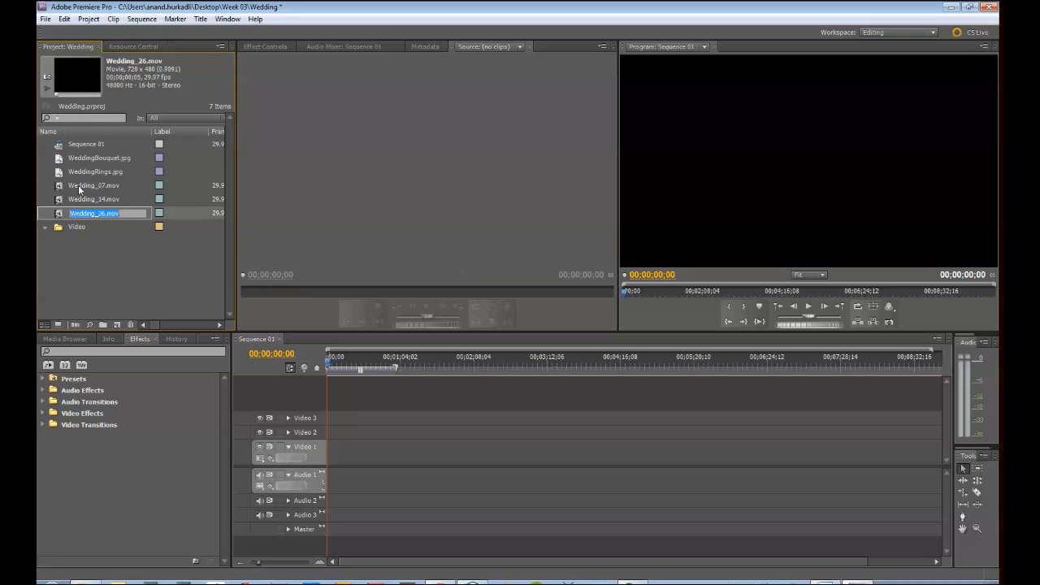
shift+click(78, 185)
drag(74, 203, 73, 230)
Create a bin named Images and move WeddingBouquet.jpg and WeddingRings.jpg into it
right_click(93, 262)
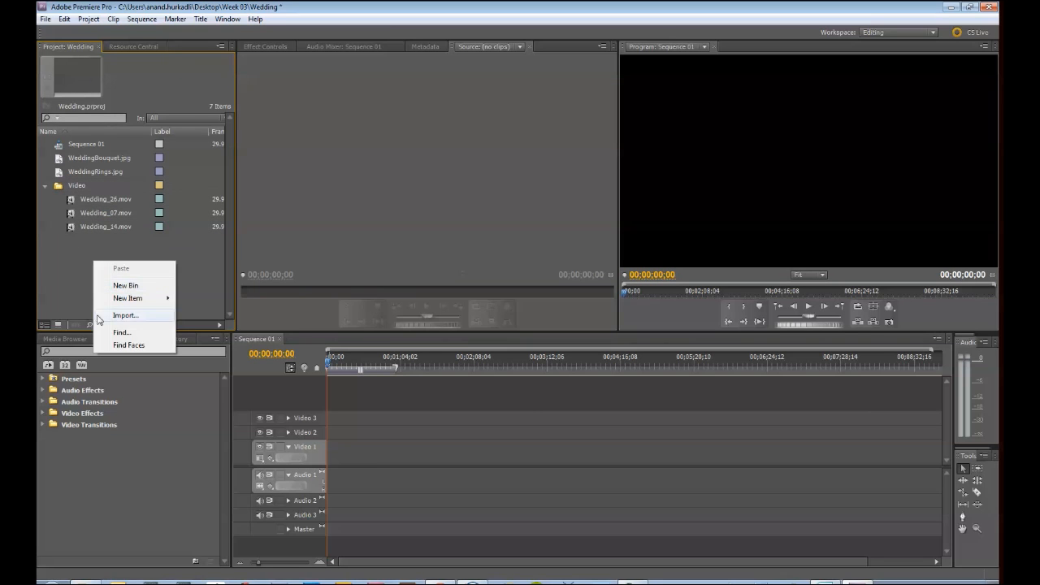
click(119, 286)
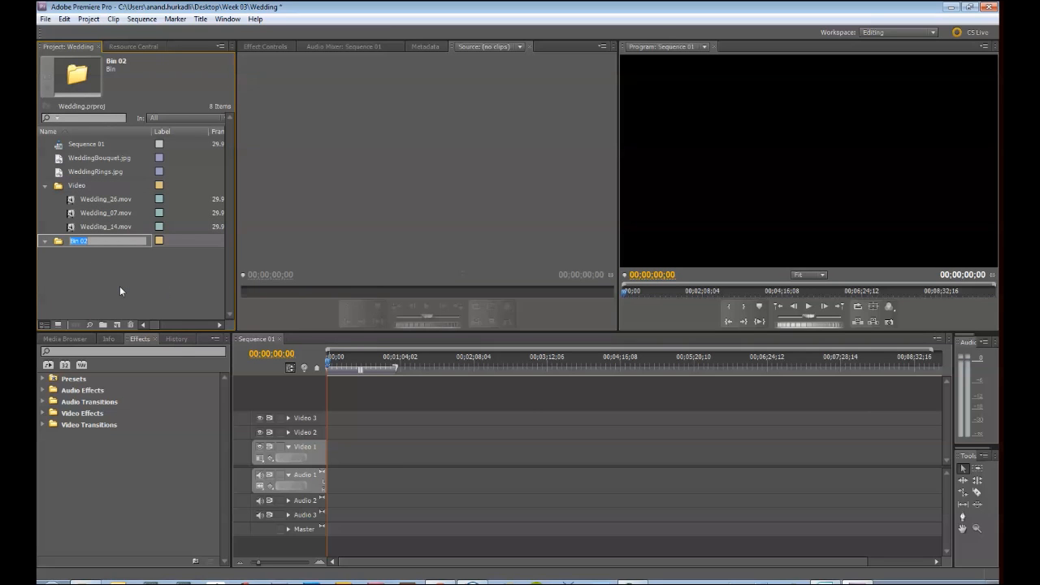
text(Images)
key(Return)
click(98, 158)
shift+click(93, 171)
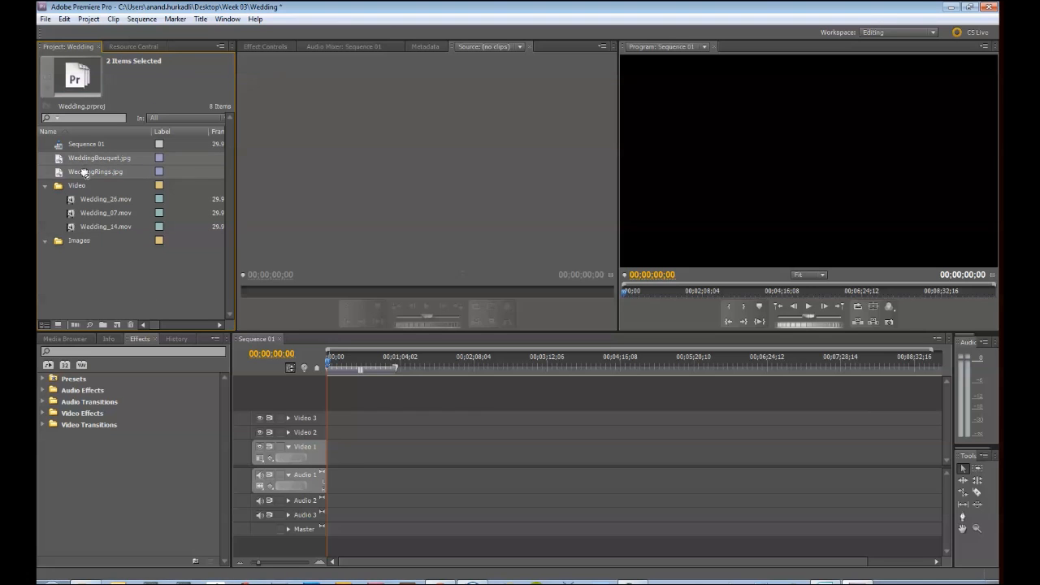
drag(85, 171, 79, 242)
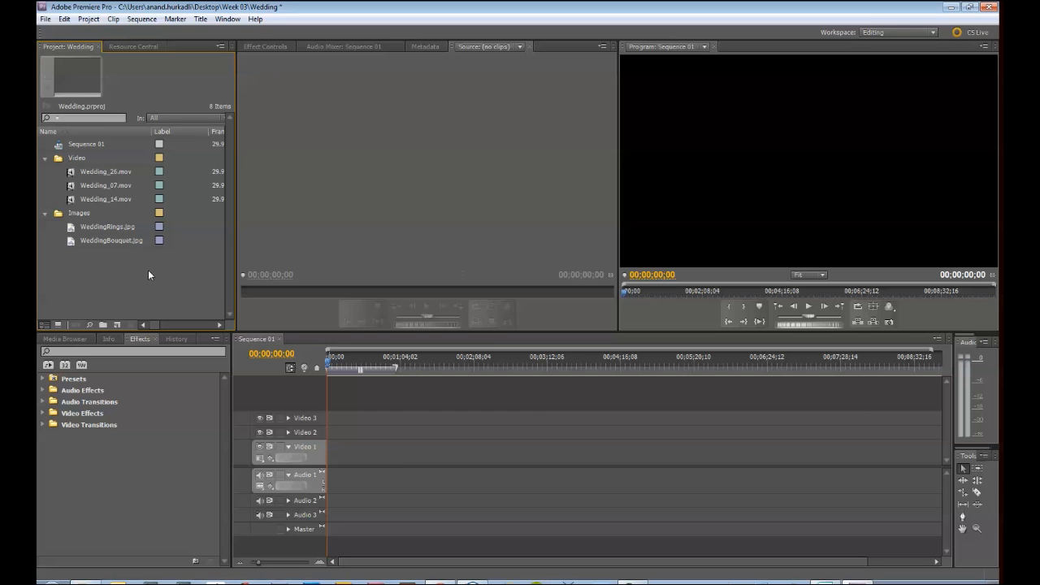
Place Wedding_26.mov at the start of Video 1 and WeddingRings.jpg directly after it, with the timeline magnified
drag(105, 172, 331, 459)
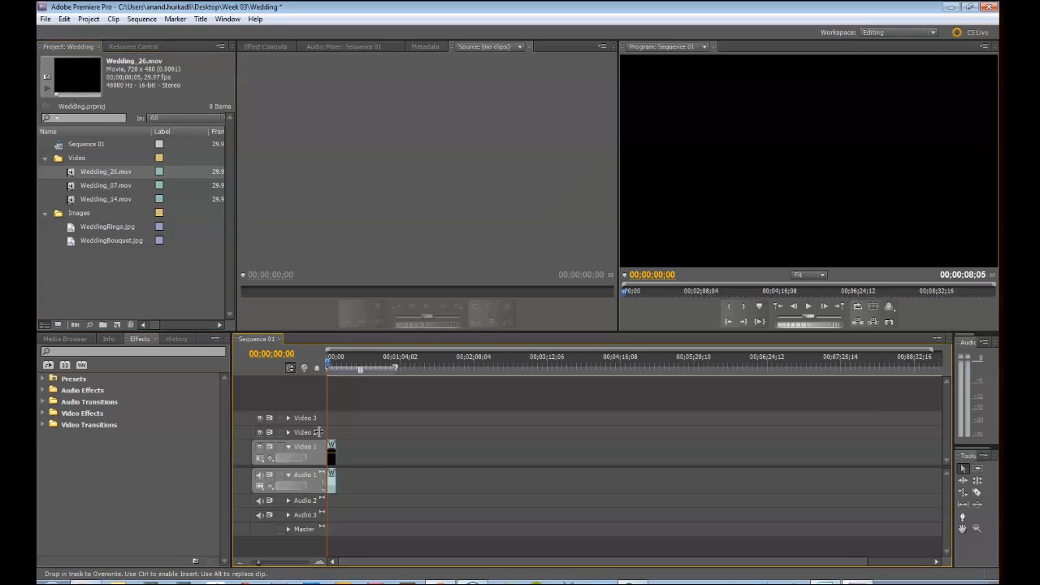
click(118, 290)
drag(116, 227, 333, 456)
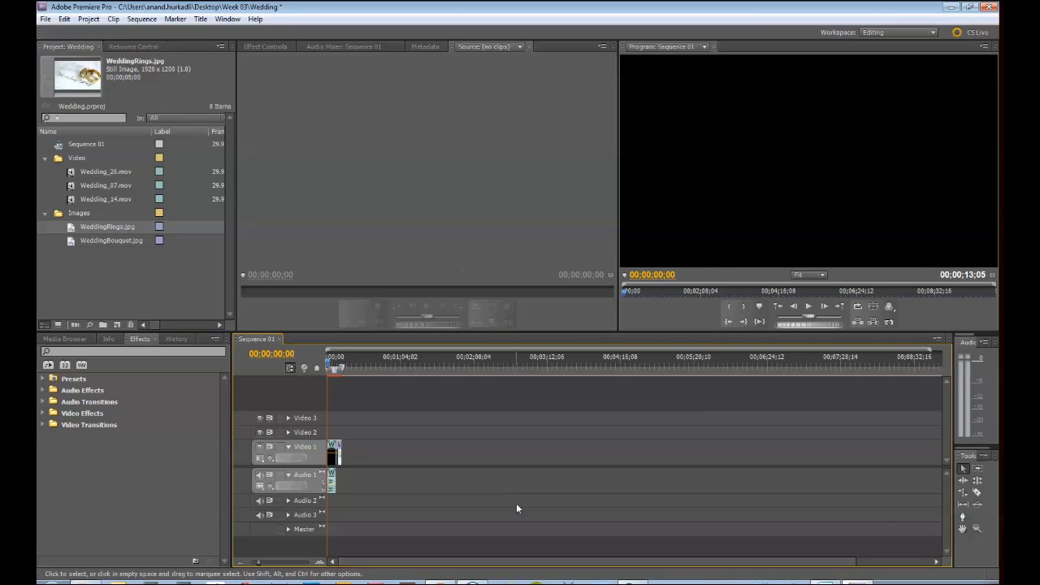
drag(260, 562, 282, 569)
Scrub through Wedding_26.mov and WeddingRings.jpg to compare how each fills the program frame
click(338, 367)
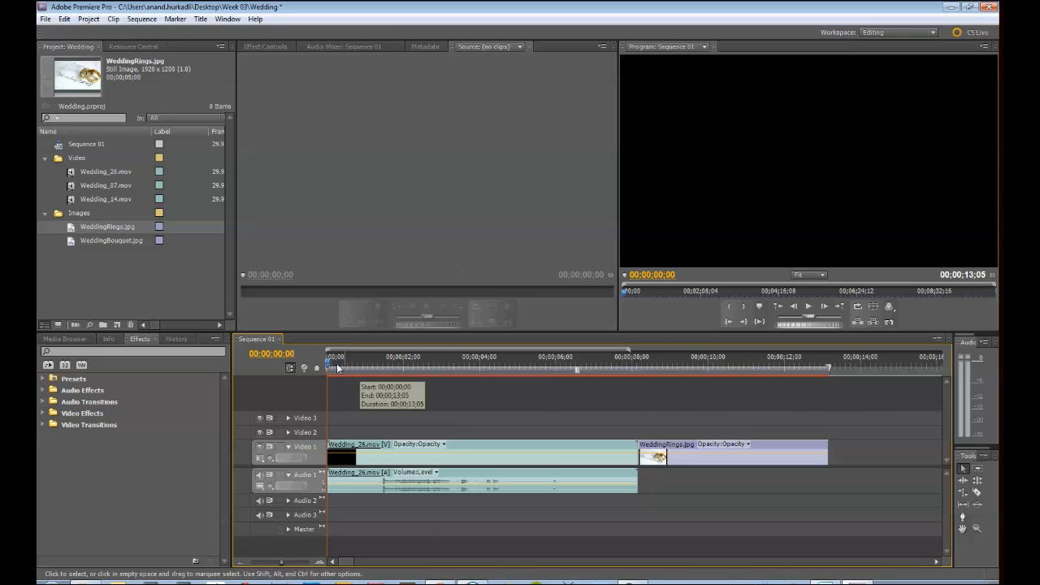
drag(338, 367, 432, 371)
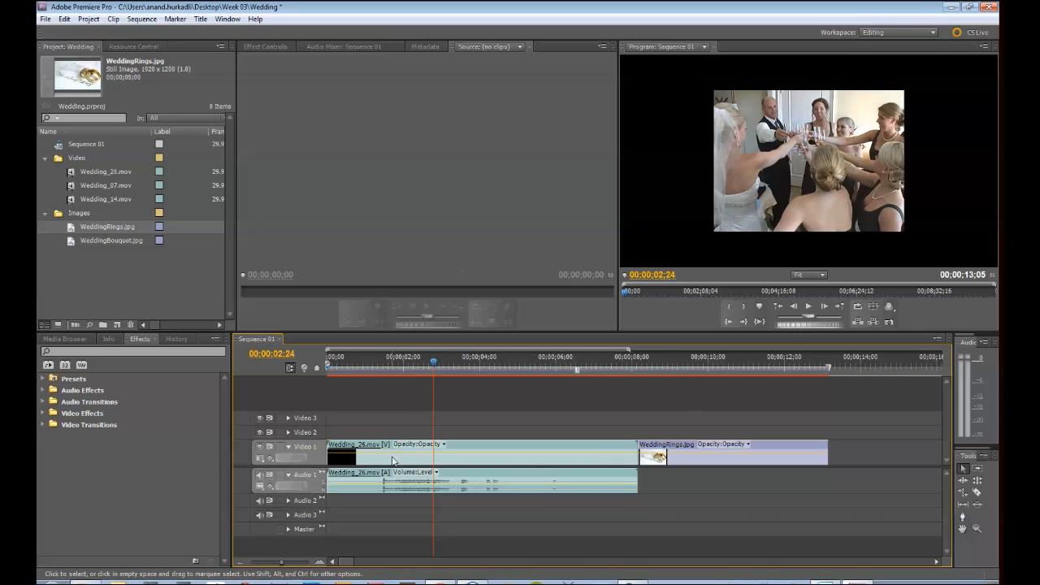
drag(390, 452, 393, 483)
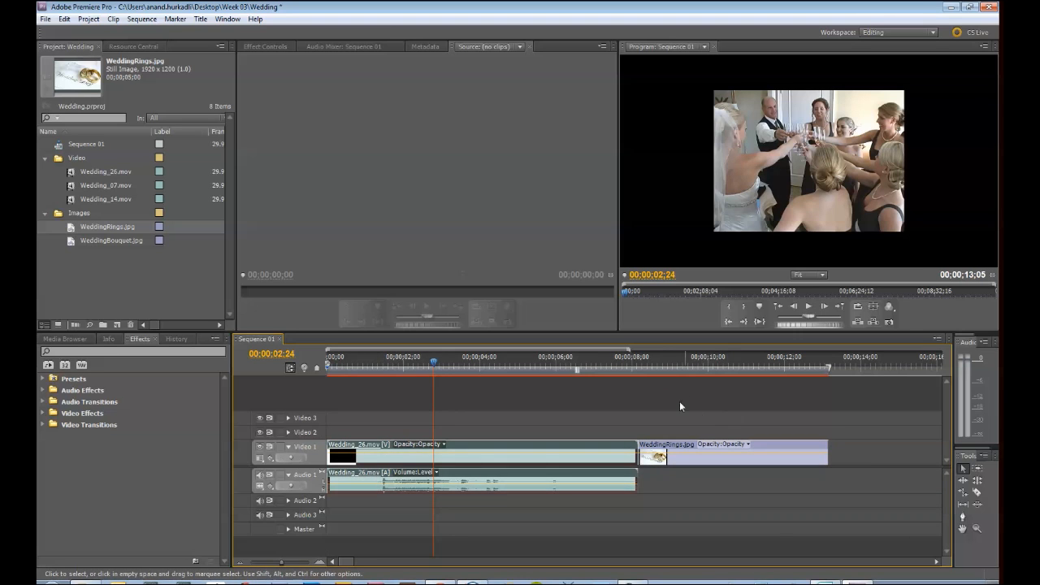
mouse_move(648, 361)
mouse_down()
mouse_move(703, 367)
mouse_move(650, 363)
mouse_move(667, 363)
mouse_up()
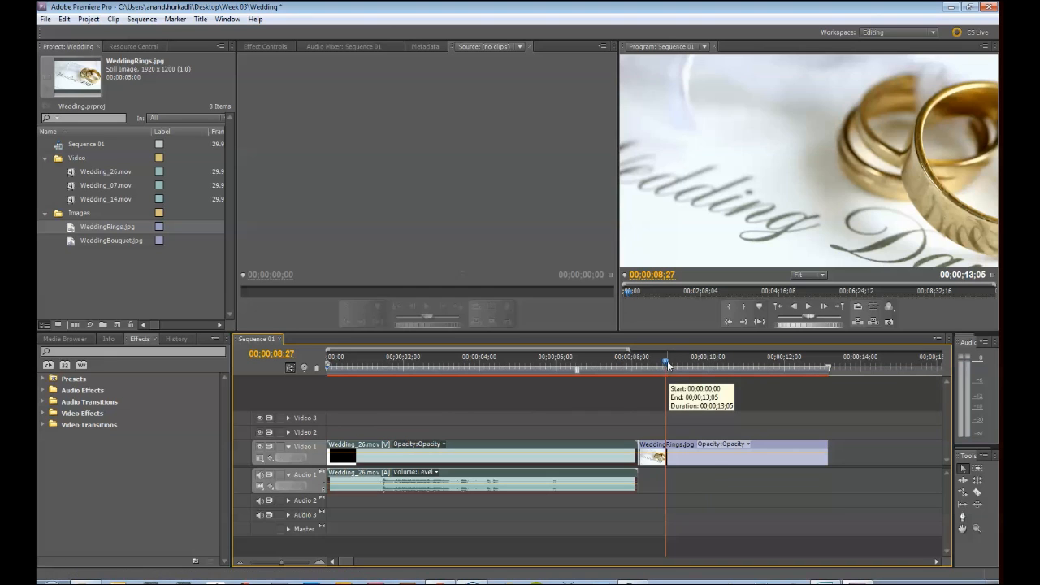
drag(665, 362, 606, 368)
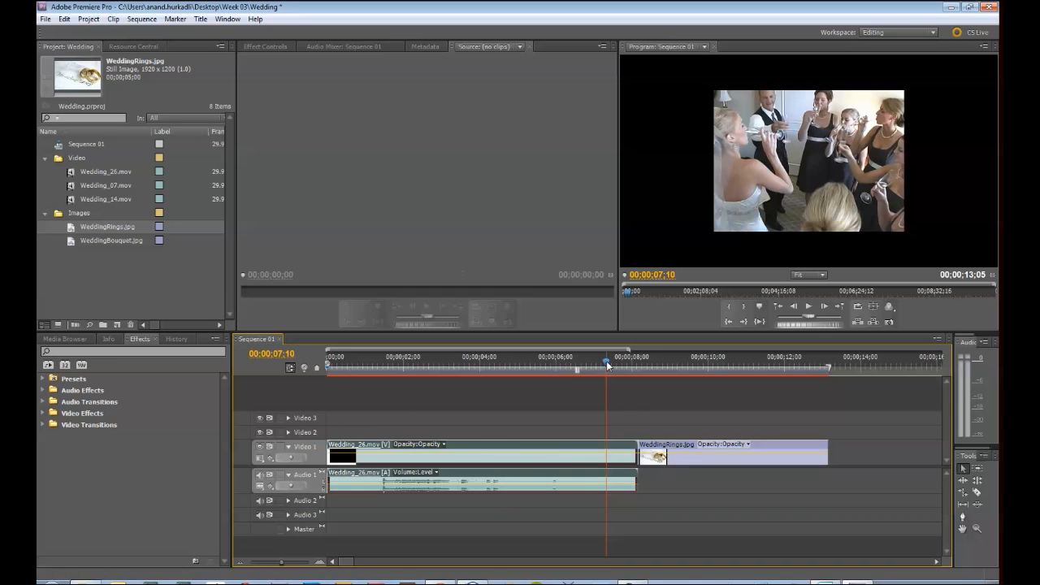
drag(607, 363, 578, 365)
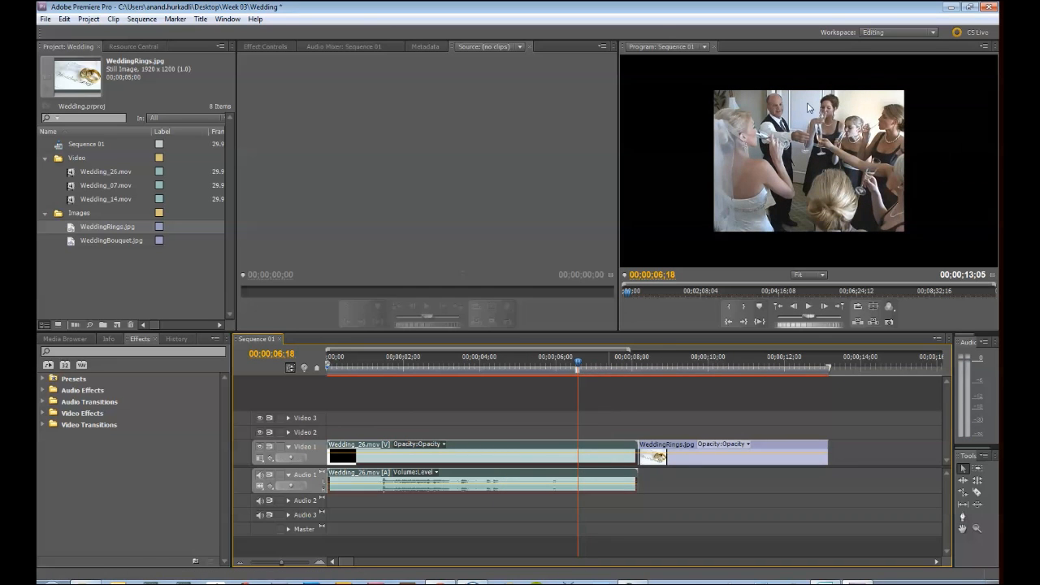
Try scaling the Wedding_26.mov picture up to fill the program frame, and undo the scaling
click(785, 163)
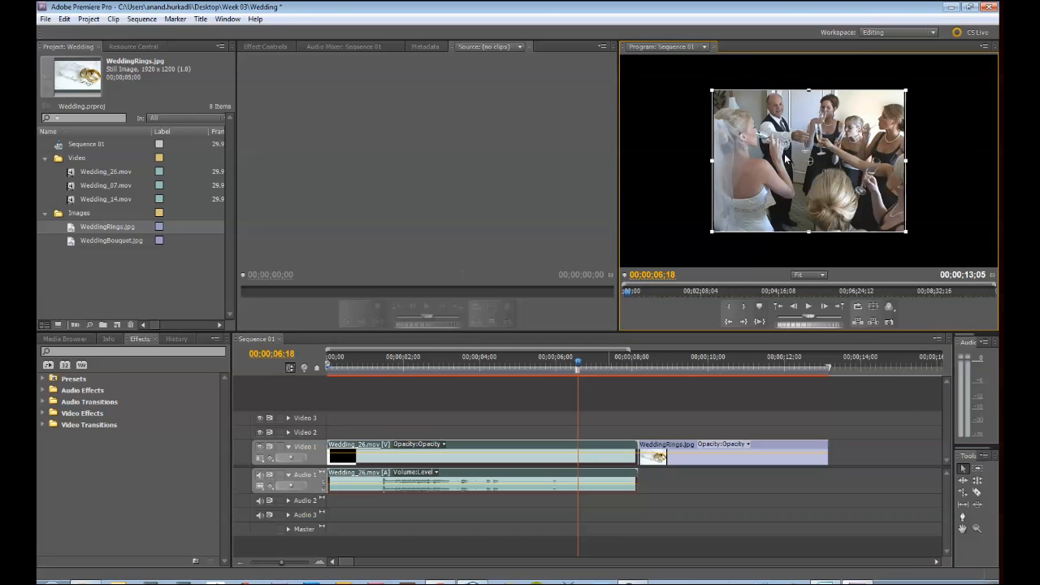
drag(907, 91, 1018, 23)
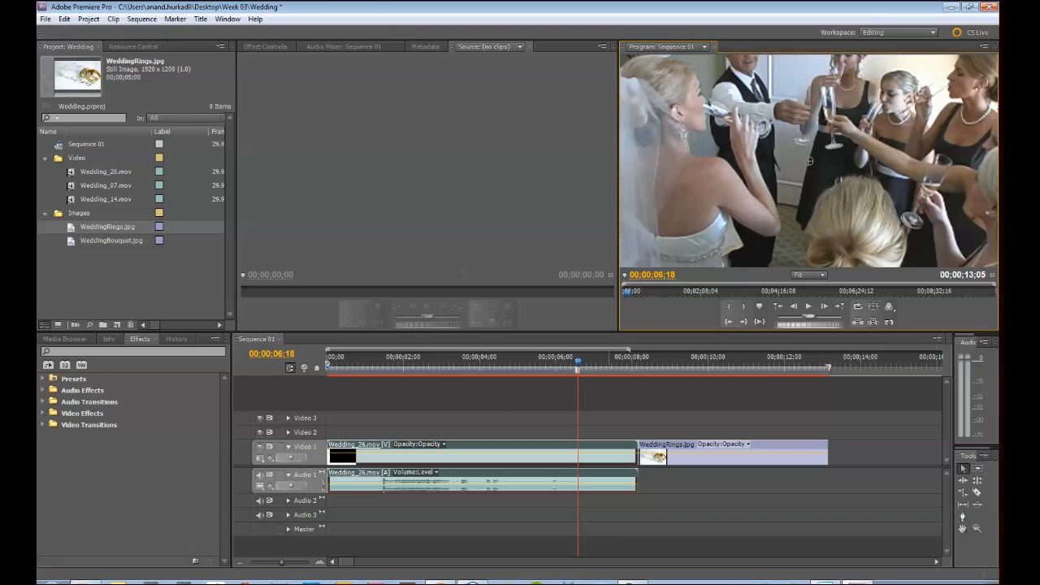
key(ctrl+z)
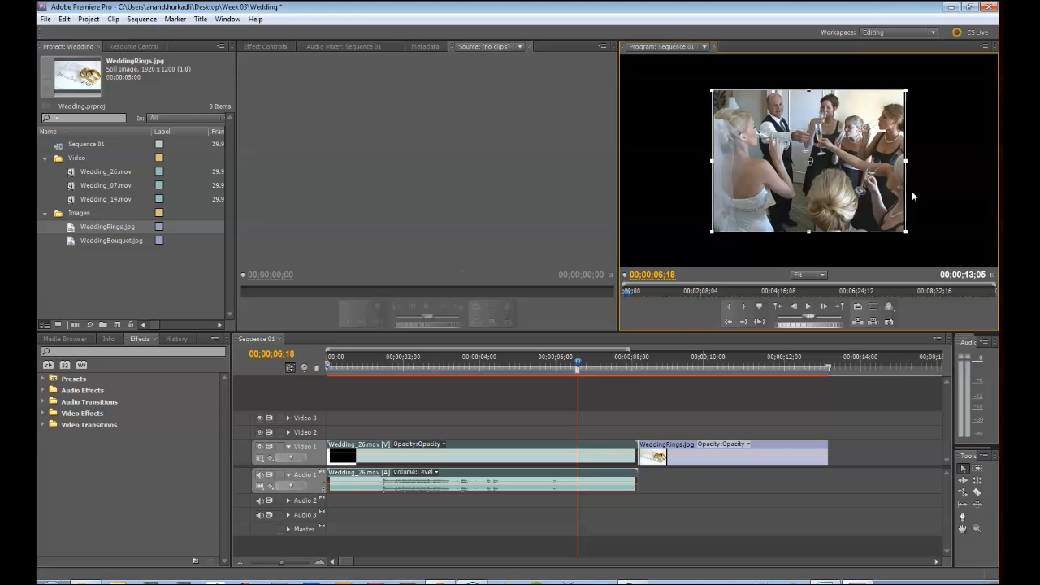
Inspect the WeddingRings.jpg picture's framing in the sequence, and go back to the Wedding_26.mov footage near its end
click(722, 360)
click(932, 141)
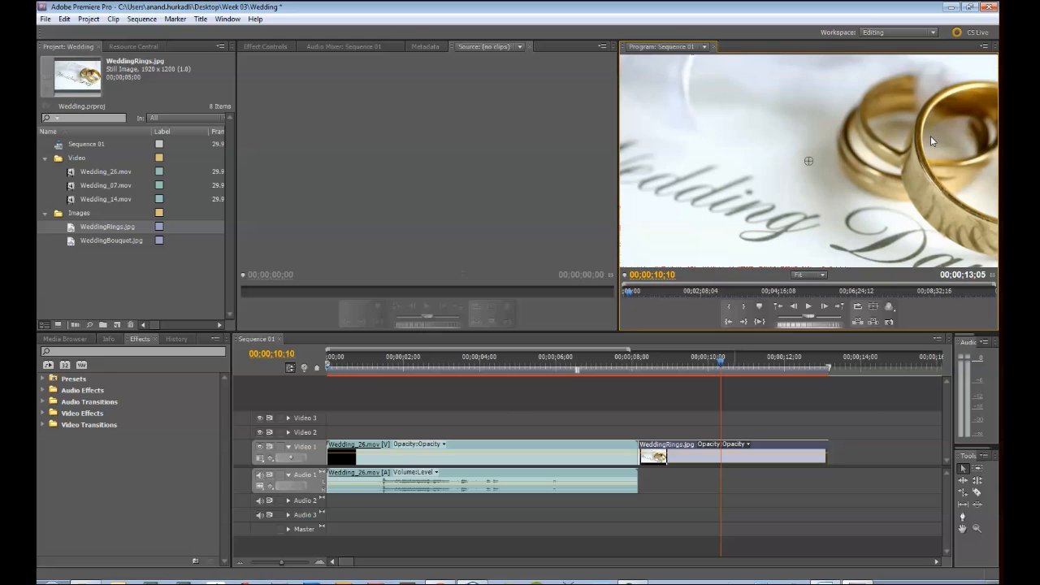
key(Left)
key(Left)
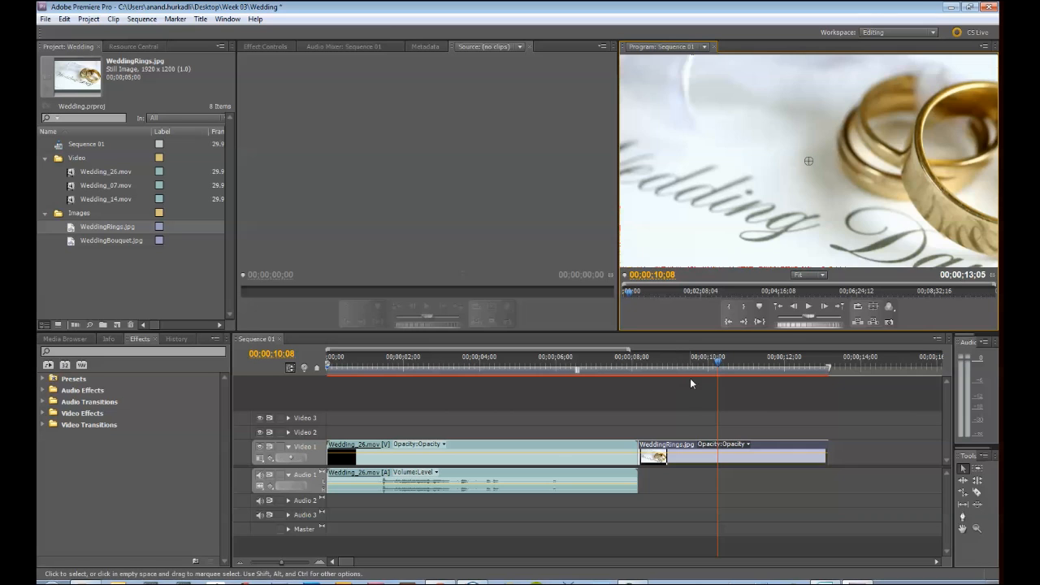
drag(717, 362, 595, 364)
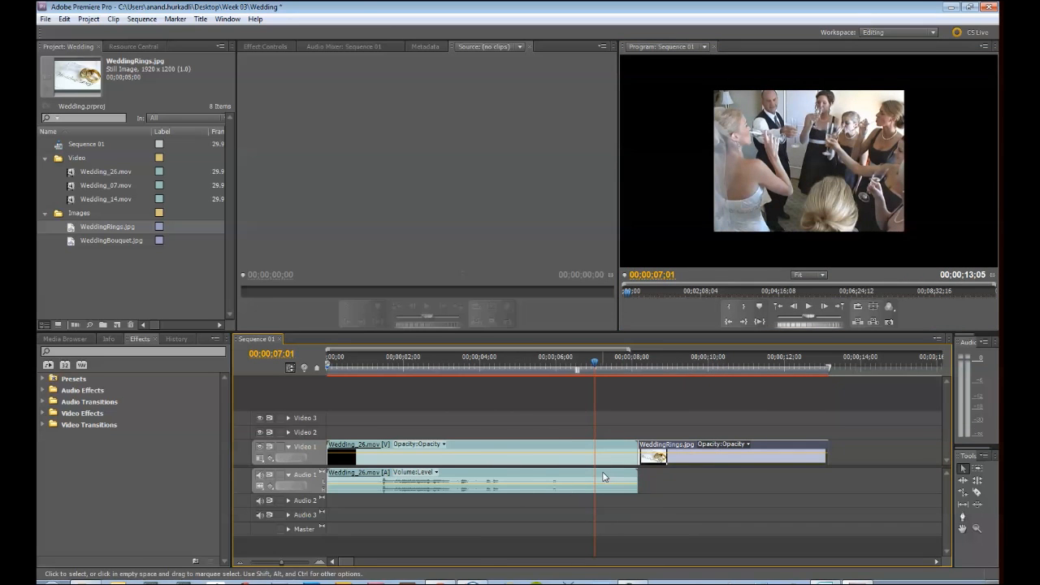
click(798, 492)
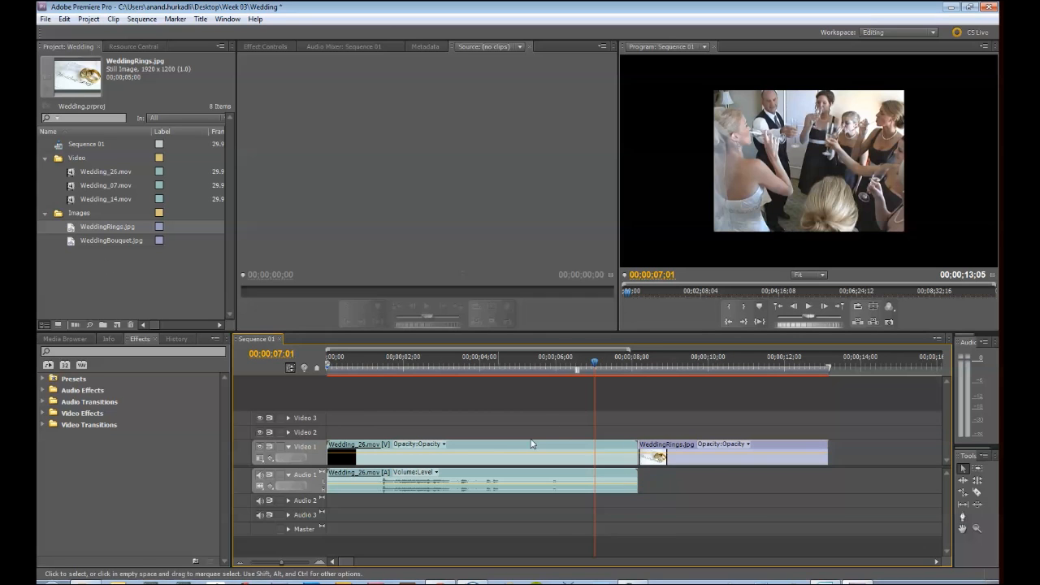
click(615, 368)
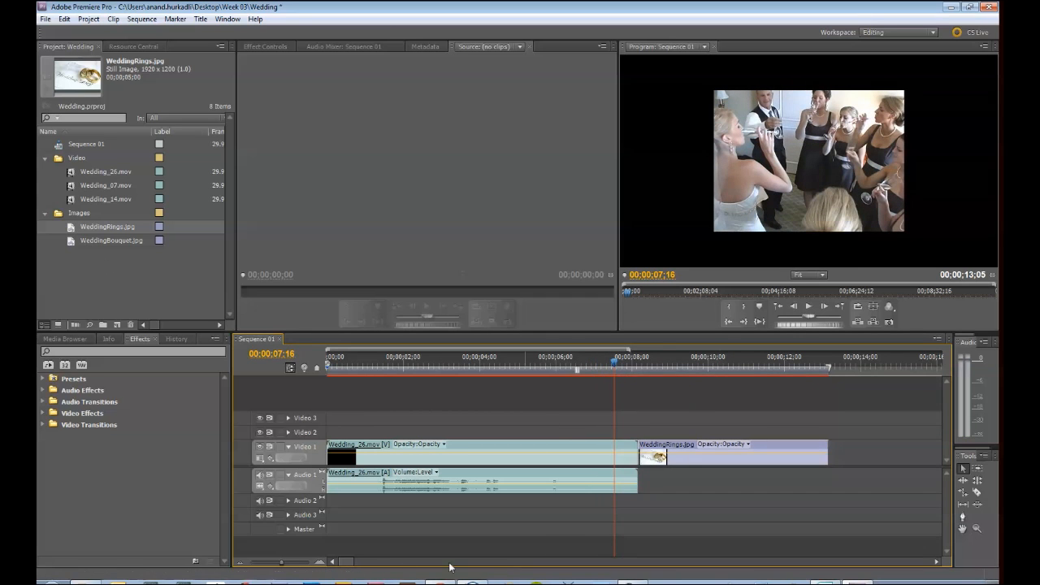
Place a second copy of Wedding_26.mov after the WeddingRings image on Video 1, and delete that copy
drag(281, 562, 276, 563)
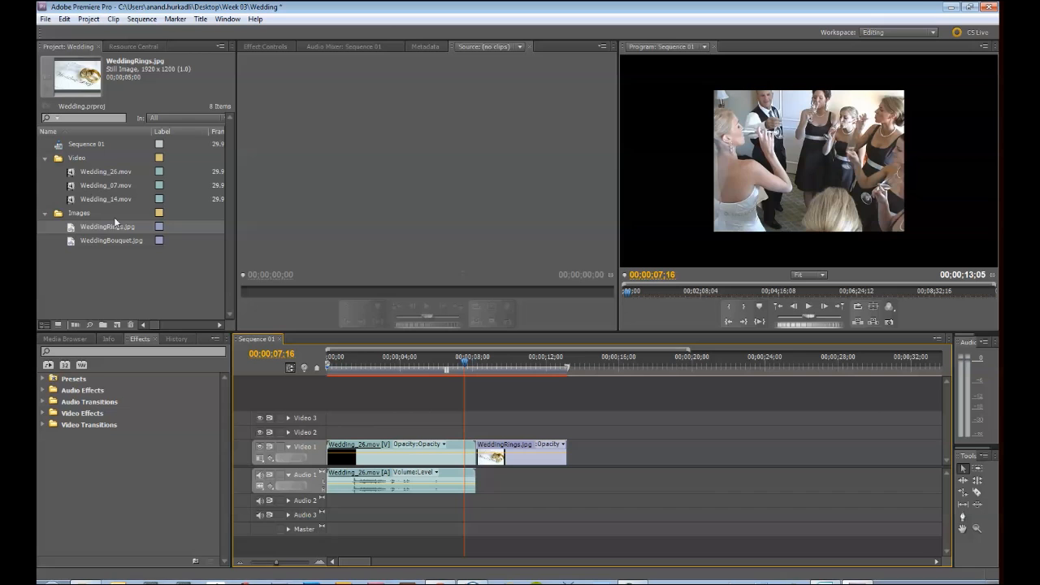
drag(86, 176, 569, 455)
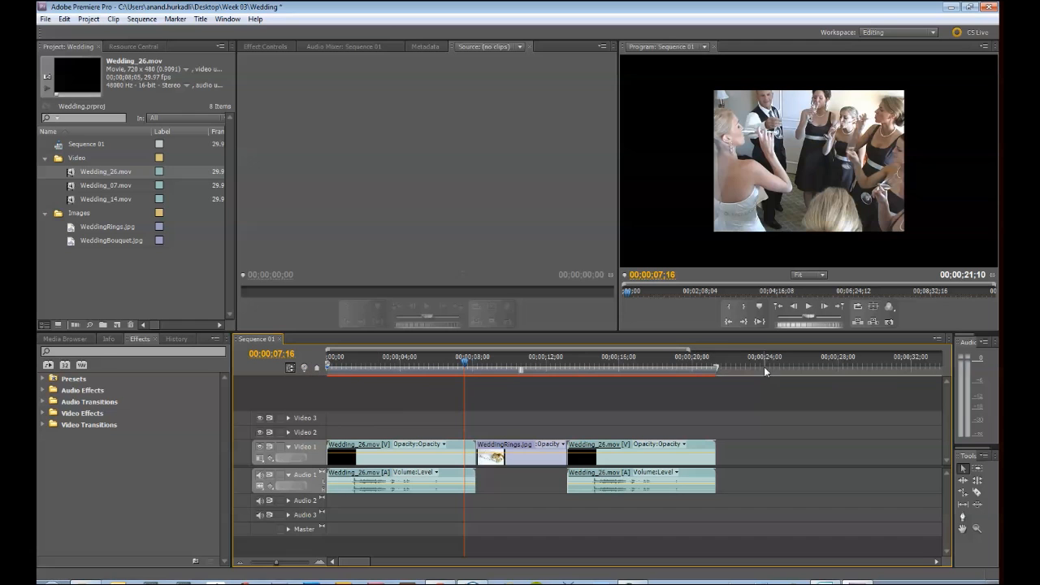
drag(468, 365, 423, 367)
click(655, 446)
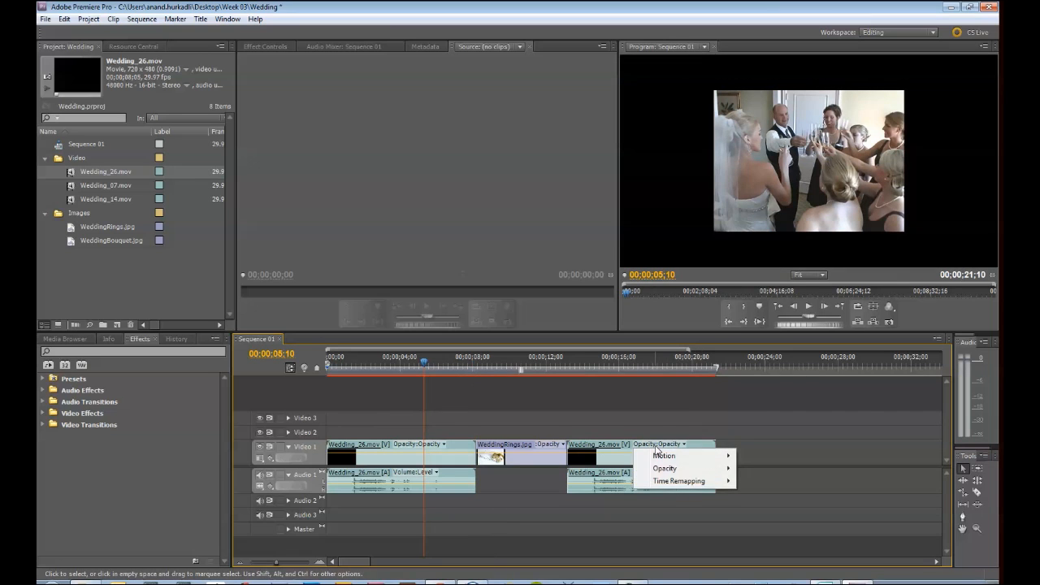
click(624, 446)
key(Delete)
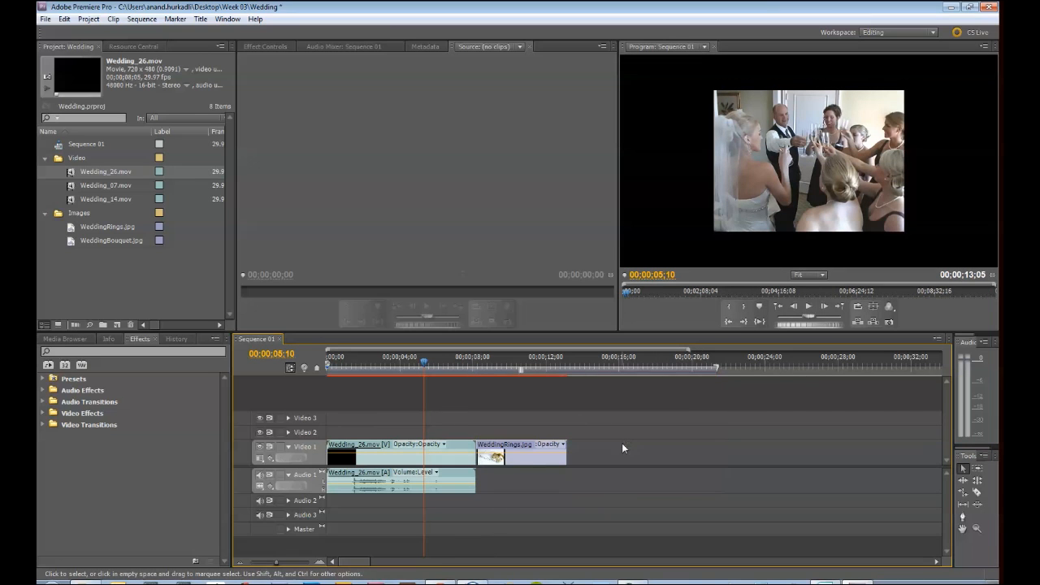
Append Wedding_07.mov and WeddingBouquet.jpg after the rings image on Video 1, and extend the work area to the sequence end
drag(106, 183, 571, 449)
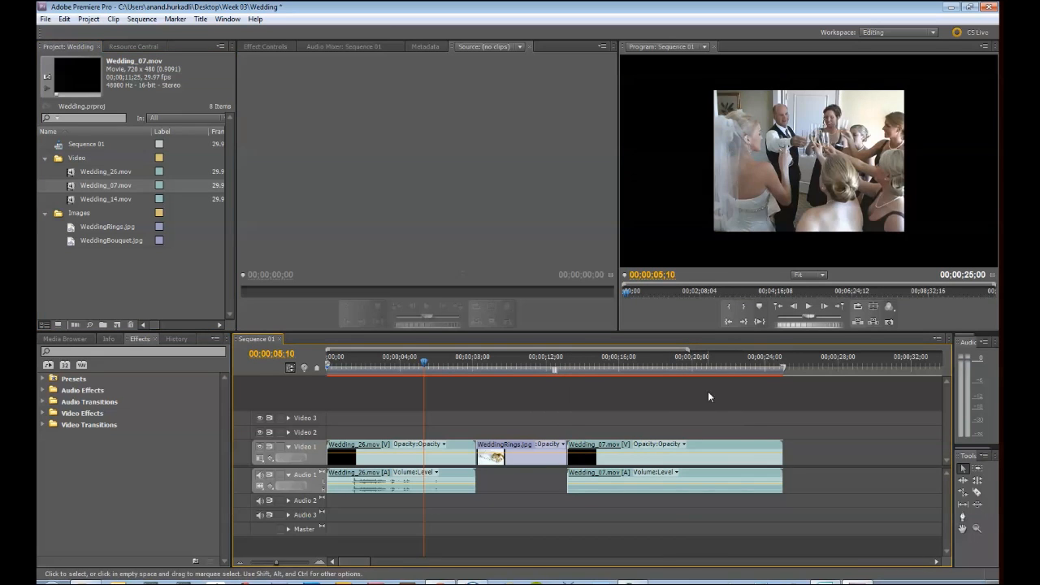
drag(731, 362, 865, 377)
click(116, 201)
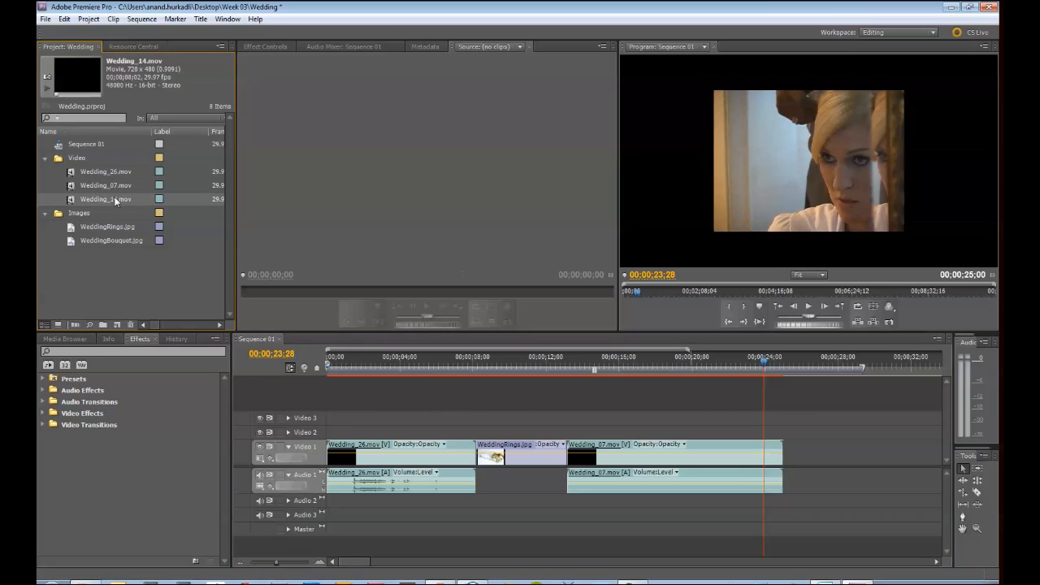
click(115, 201)
drag(118, 241, 785, 453)
mouse_move(862, 367)
mouse_down()
mouse_move(887, 373)
mouse_move(875, 378)
mouse_up()
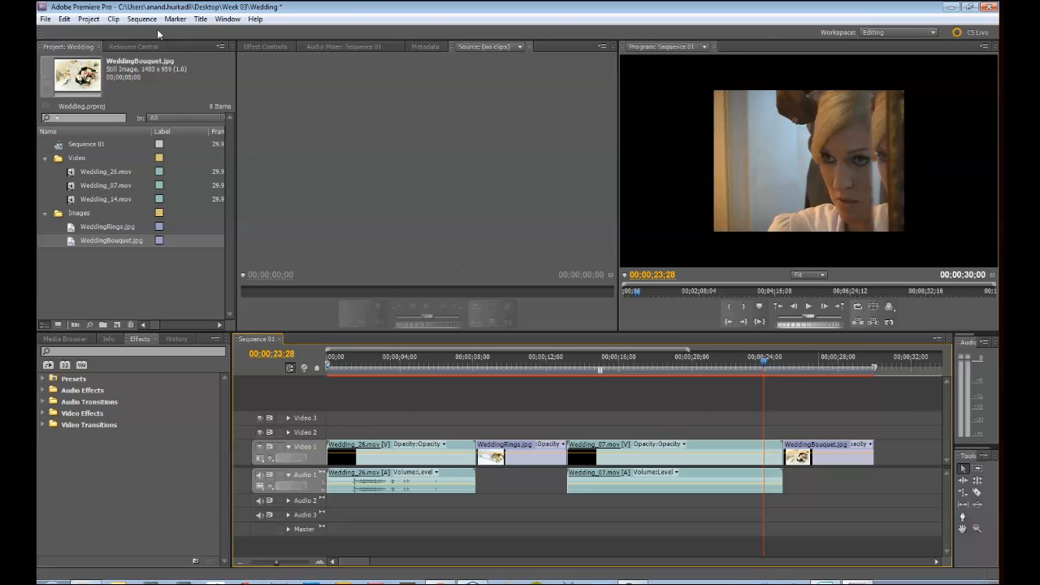
Open the media export settings for the sequence and choose the H.264 format with the YouTube Widescreen SD preset
click(45, 19)
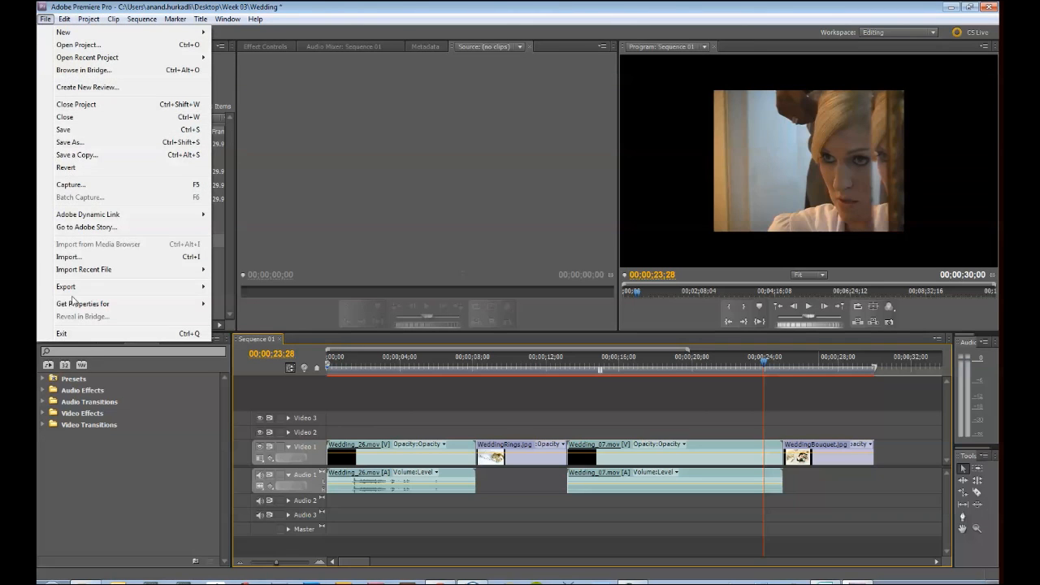
mouse_move(130, 287)
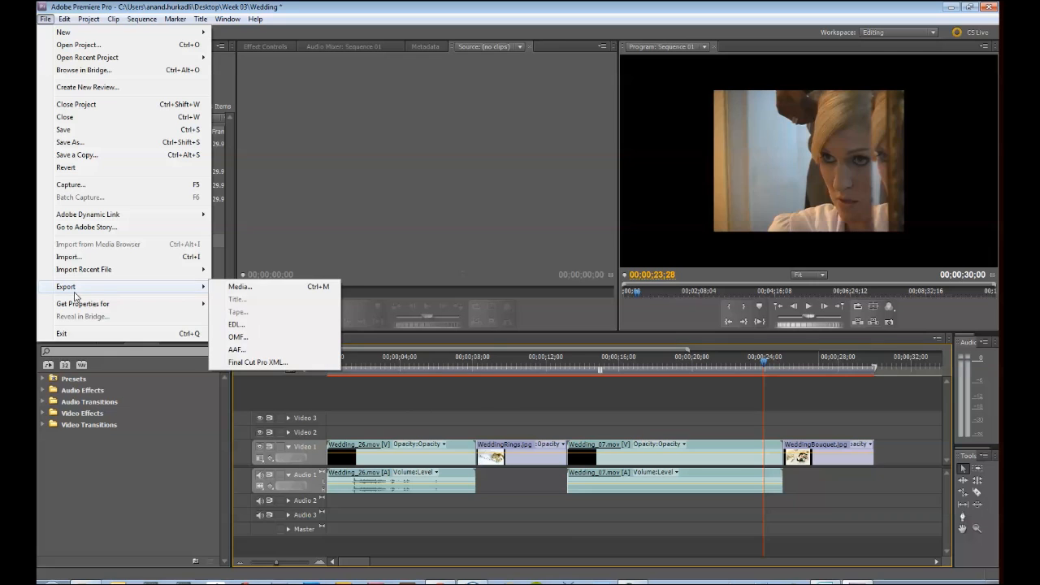
click(267, 288)
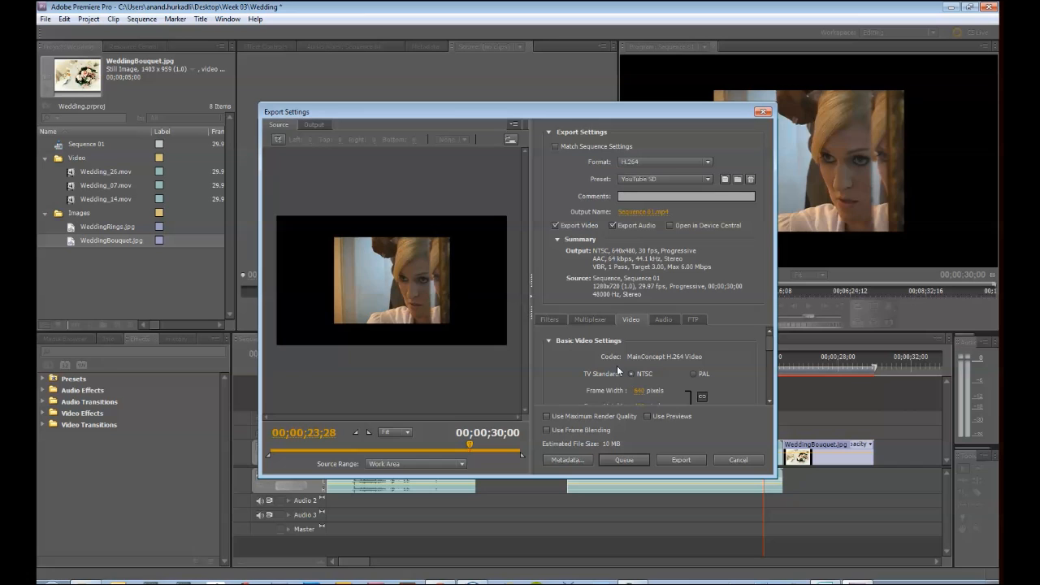
click(638, 162)
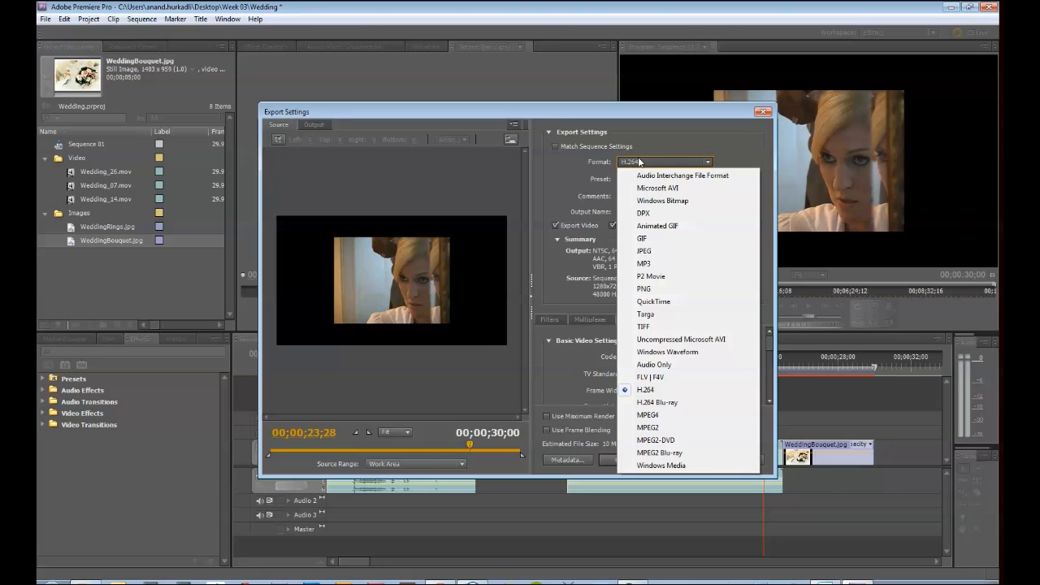
click(655, 391)
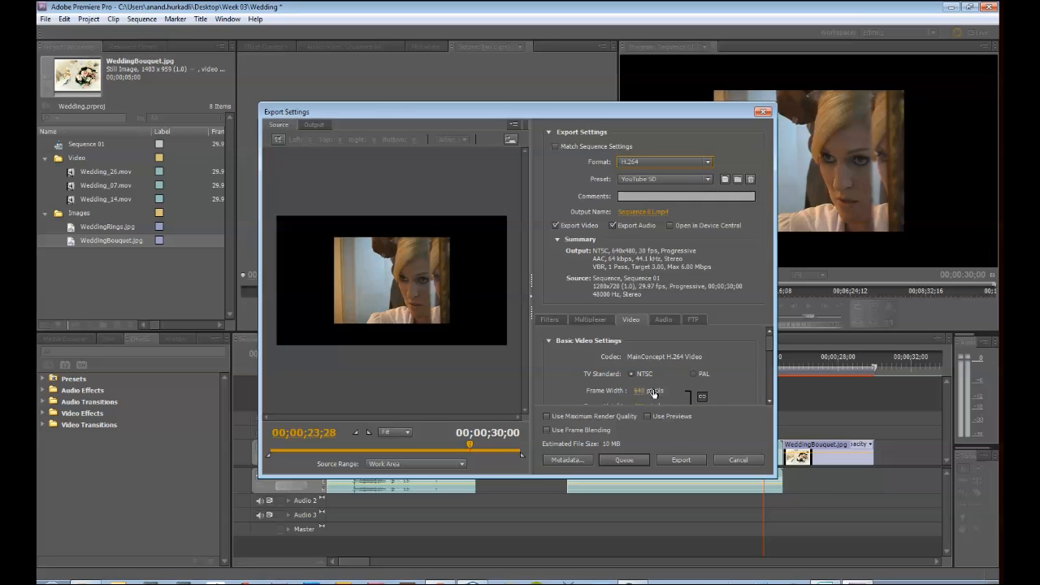
click(653, 180)
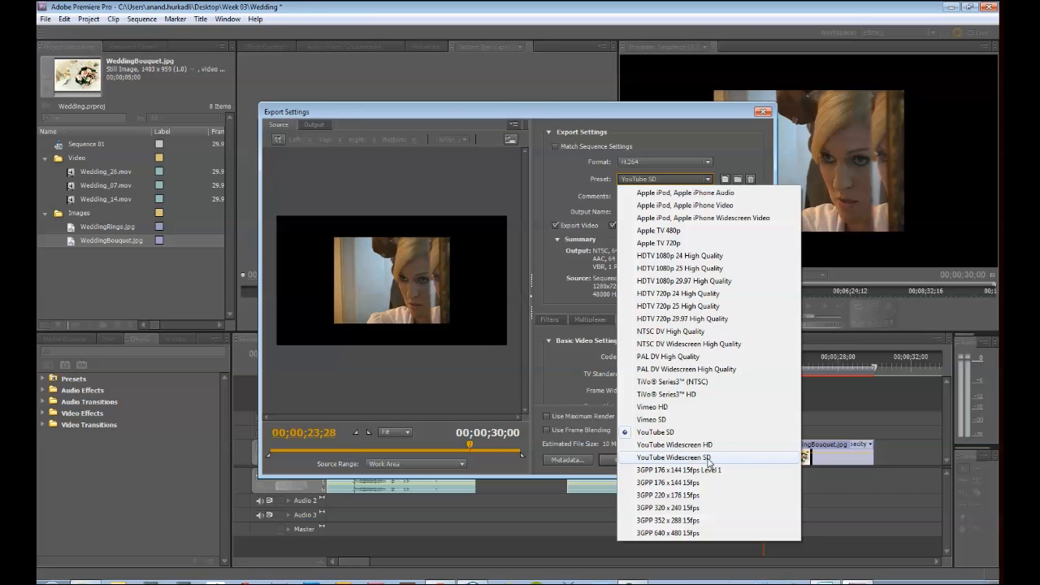
click(667, 436)
click(656, 180)
click(681, 458)
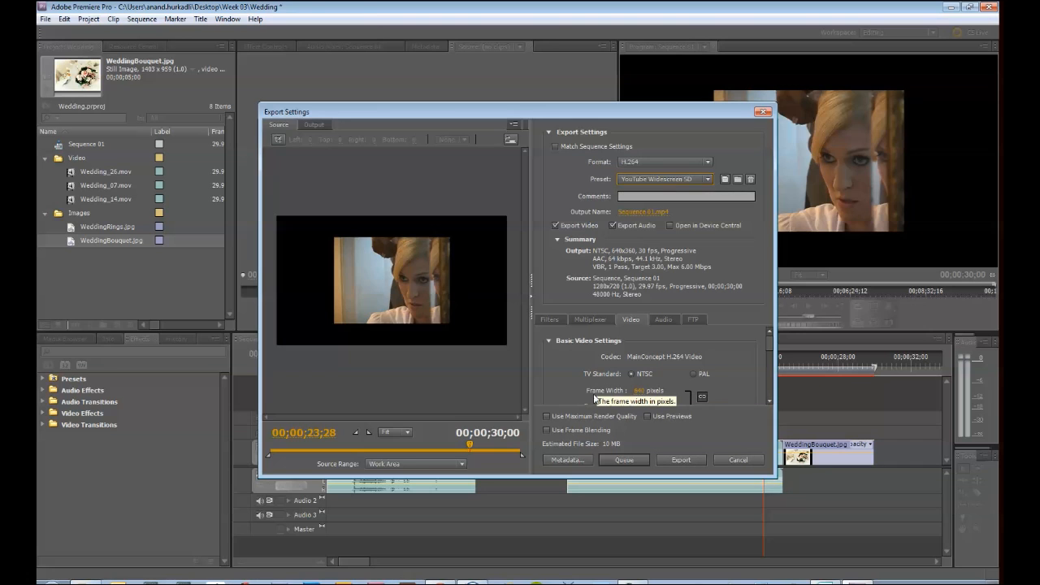
Start changing the export's output name and location, and browse to the Week 03 folder on the Desktop
click(625, 211)
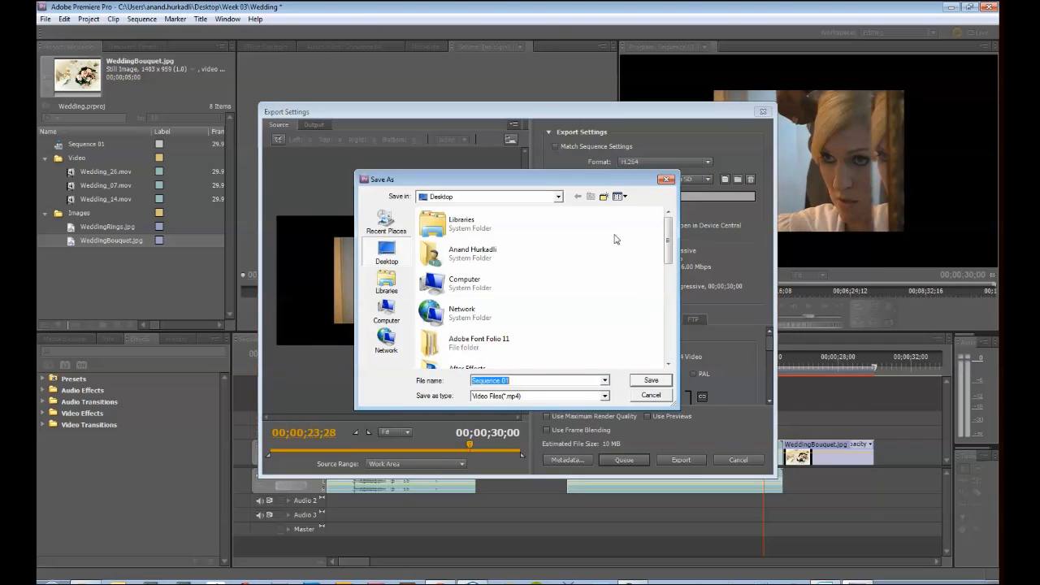
drag(668, 239, 659, 345)
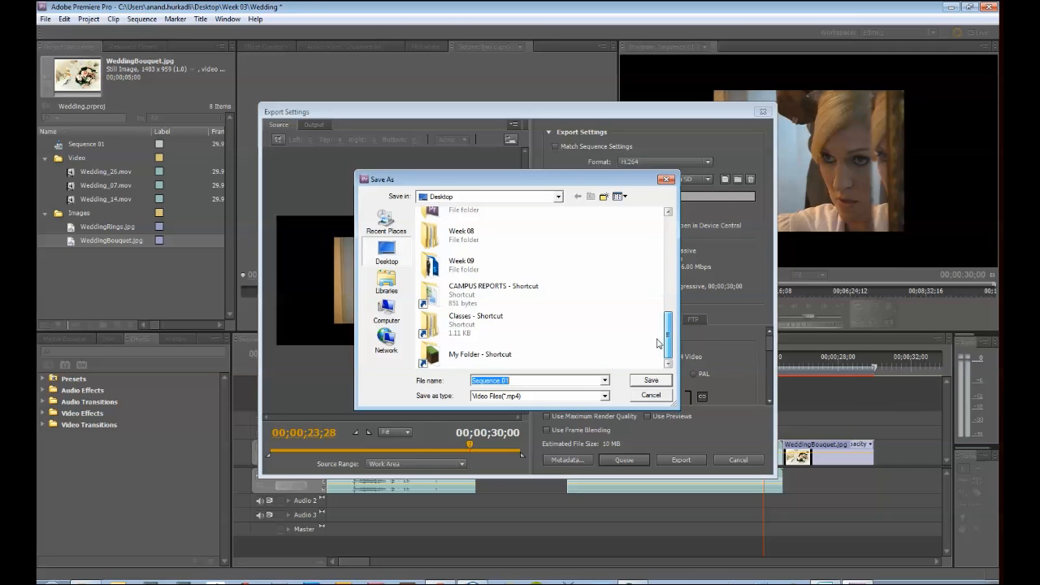
scroll(659, 340, up, 1)
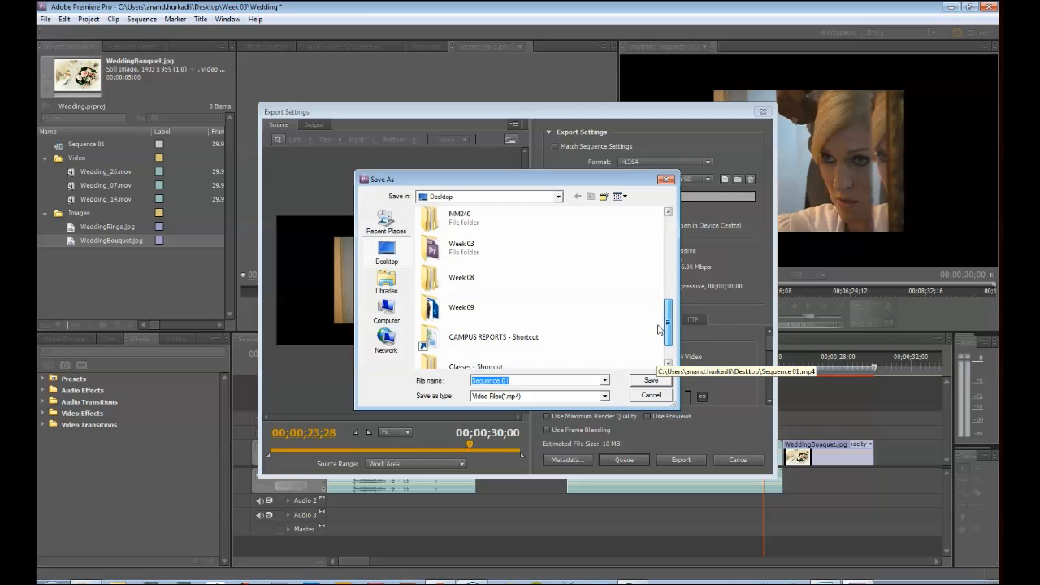
click(439, 247)
double_click(439, 248)
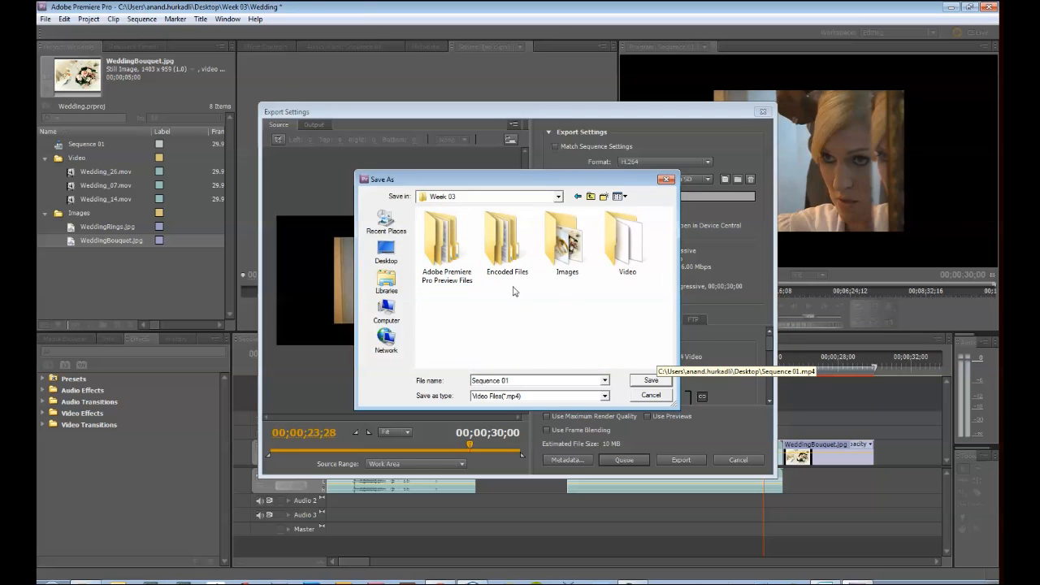
Create a folder named Output inside Week 03 and open it as the save location
right_click(559, 302)
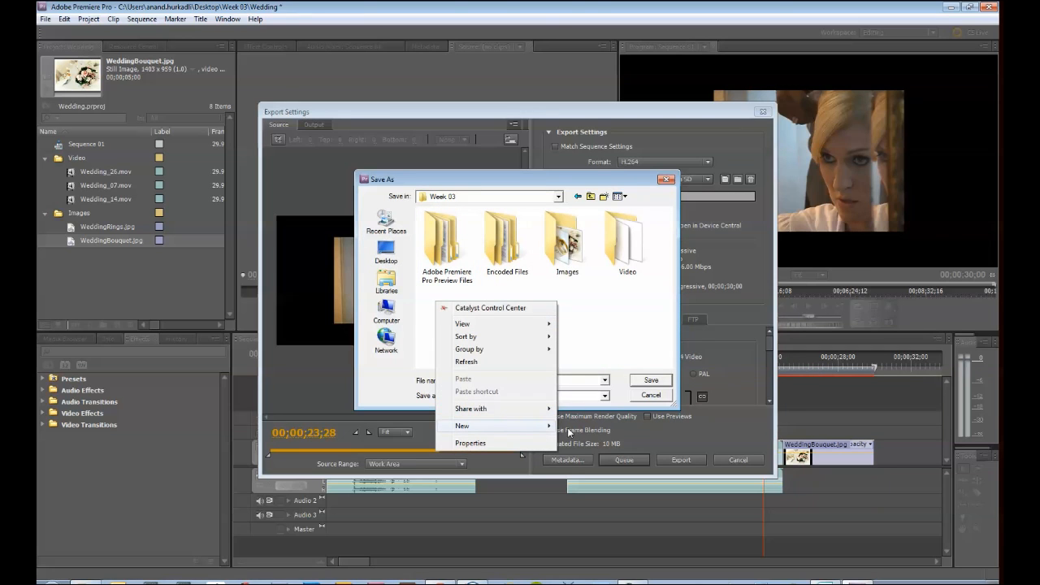
mouse_move(528, 426)
click(341, 236)
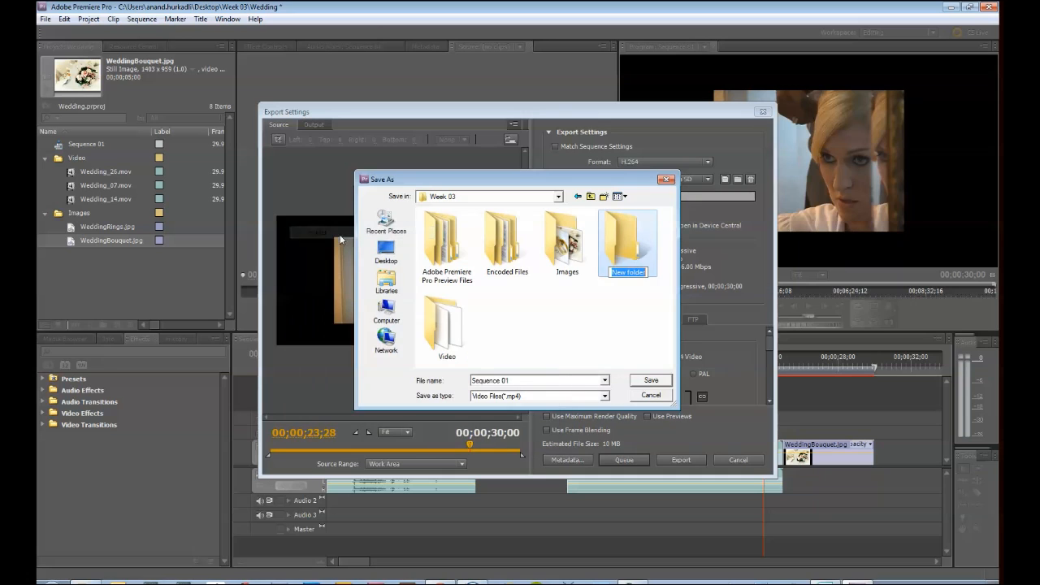
text(Render)
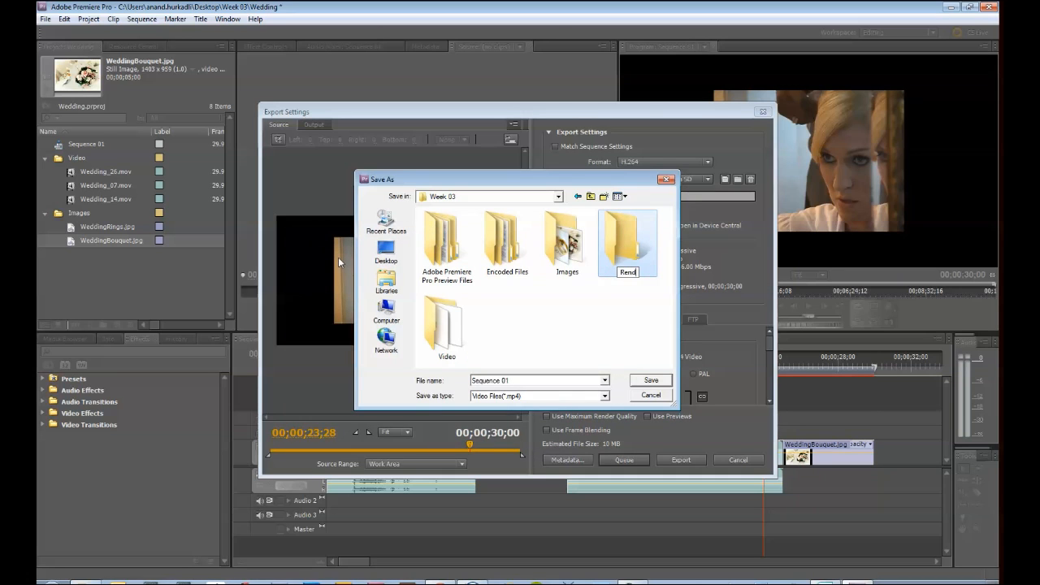
key(BackSpace)
text(Output)
key(Return)
double_click(633, 247)
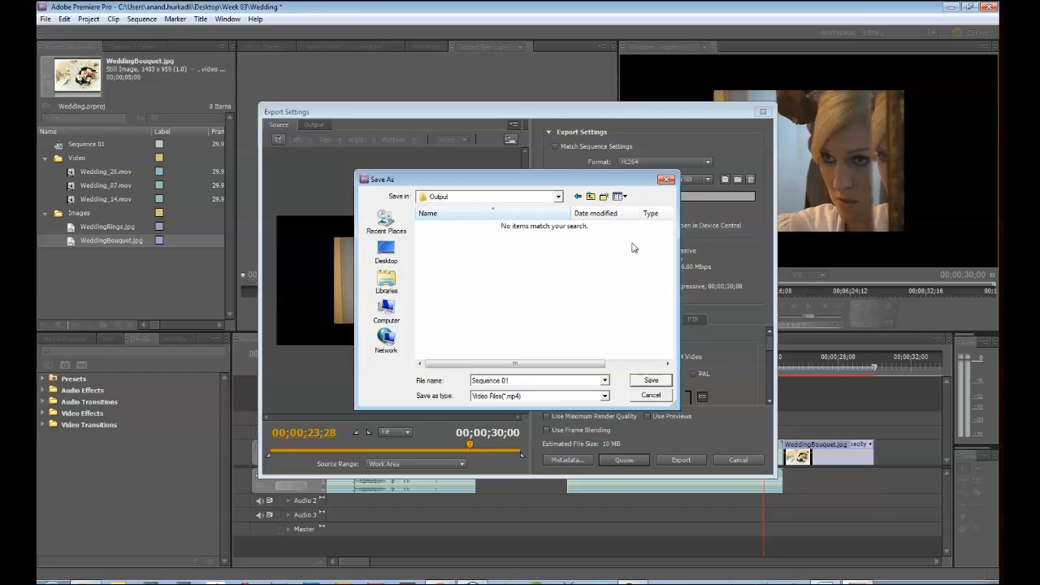
Name the output file 102312a and save that name and location for the export
click(548, 382)
text(102312a)
click(649, 380)
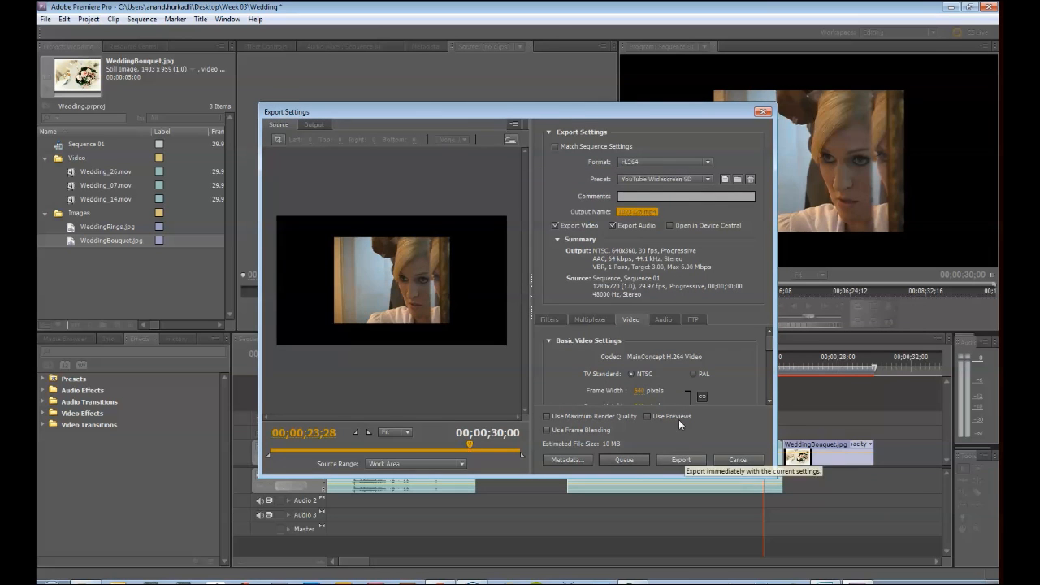
Set the export frame rate to 30 fps, check the remaining basic video settings, and export the sequence immediately
scroll(676, 377, down, 2)
scroll(676, 377, down, 3)
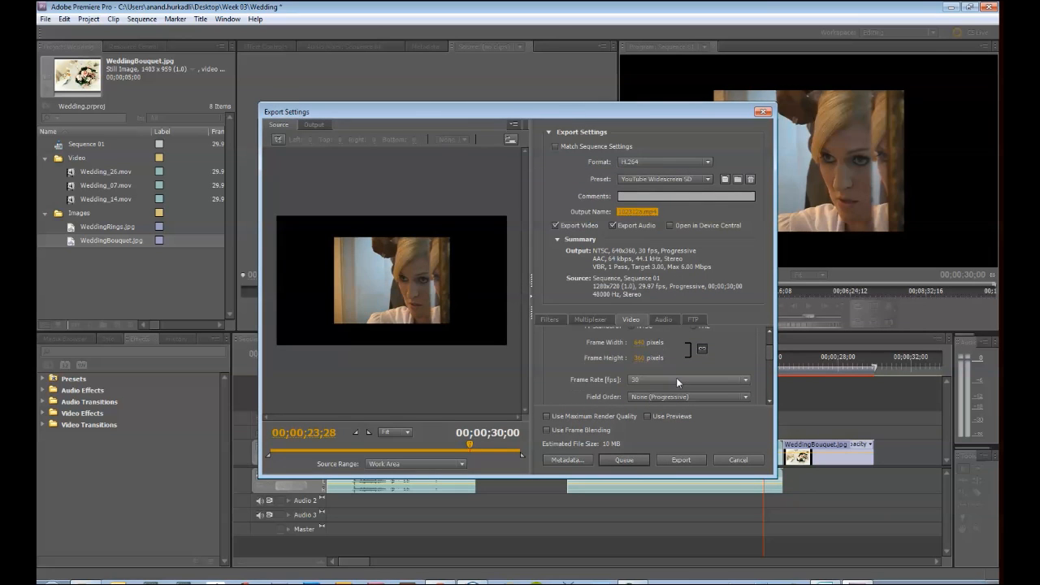
click(667, 385)
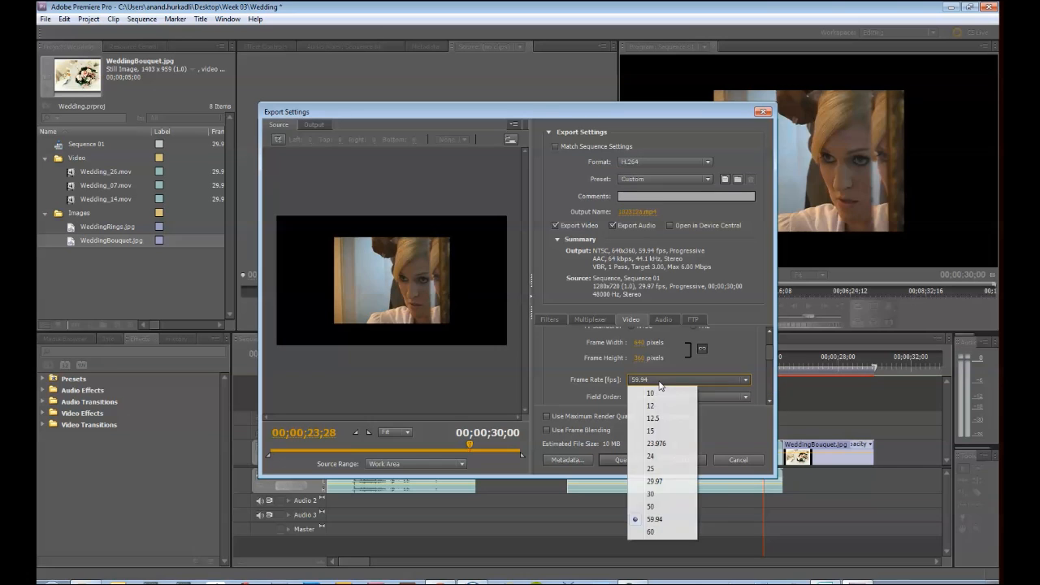
click(661, 495)
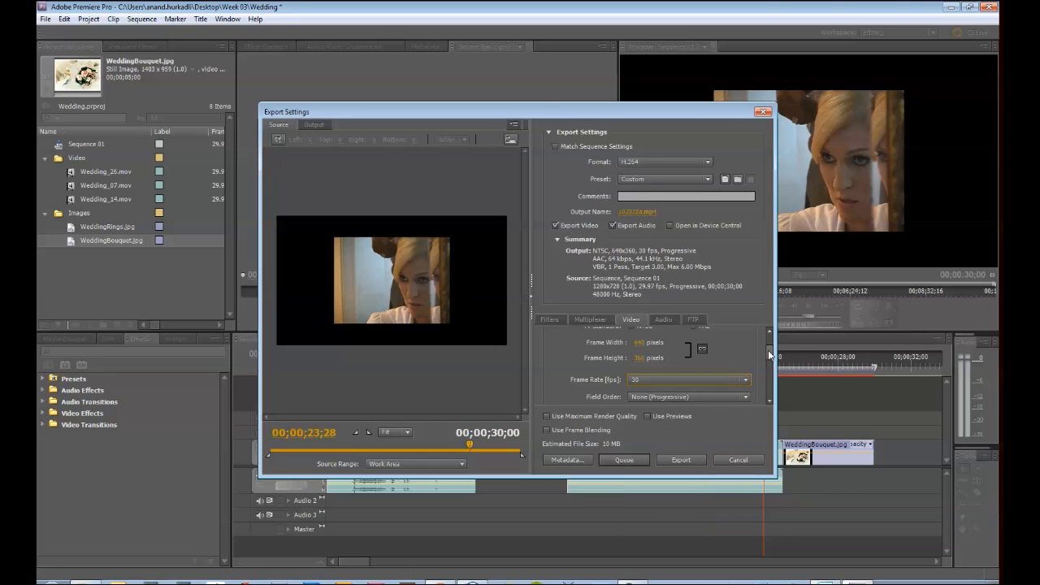
scroll(767, 365, down, 3)
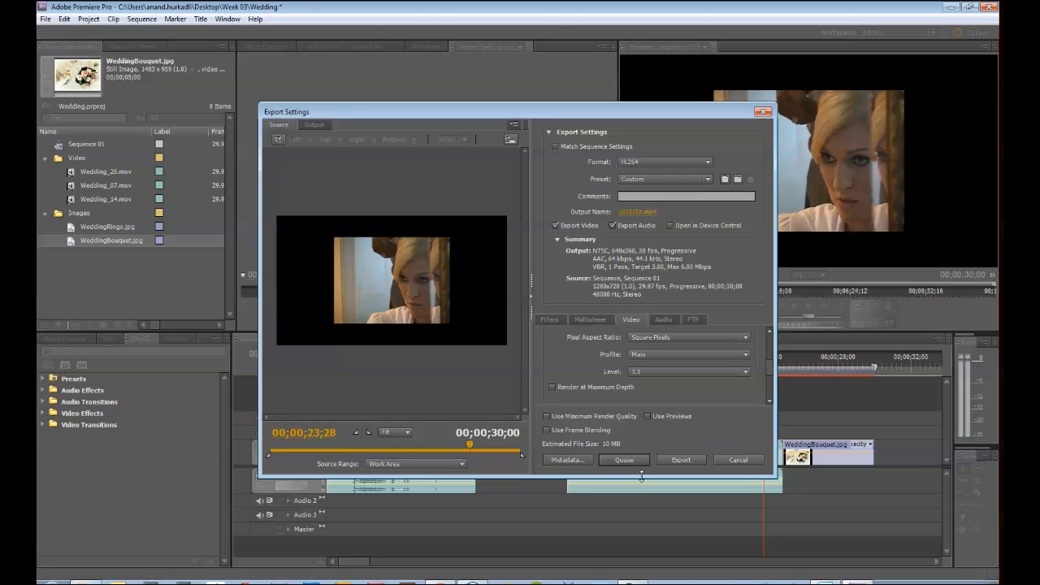
click(692, 463)
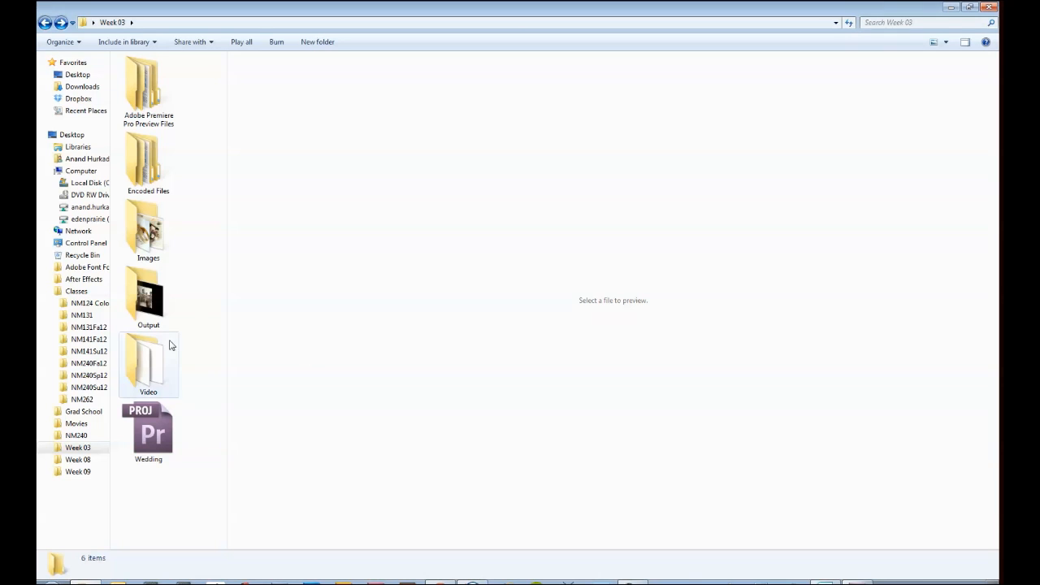
In Windows Explorer, open the Output folder inside Week 03 and preview the exported 102312a video
double_click(145, 301)
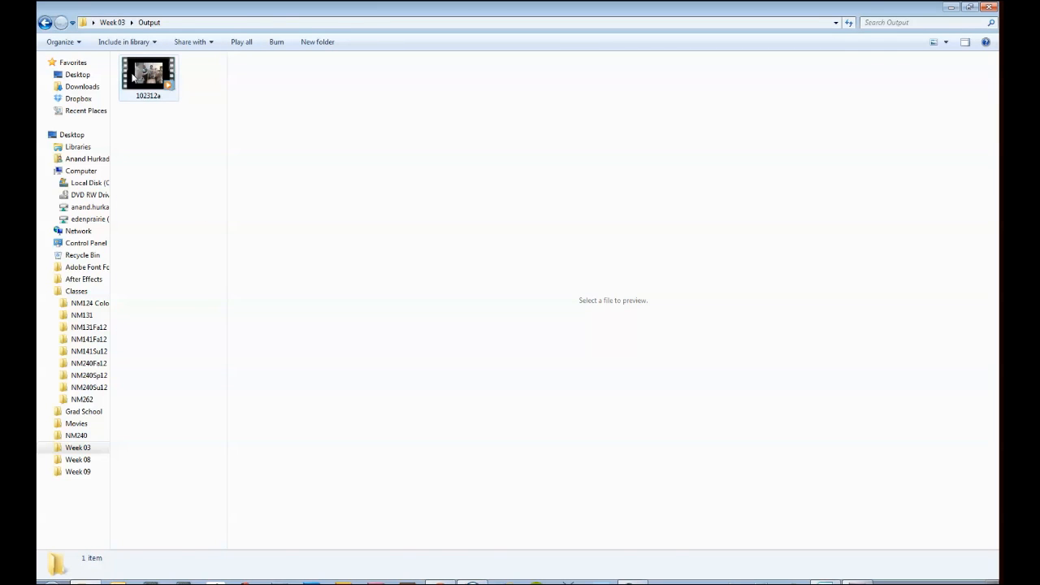
click(134, 76)
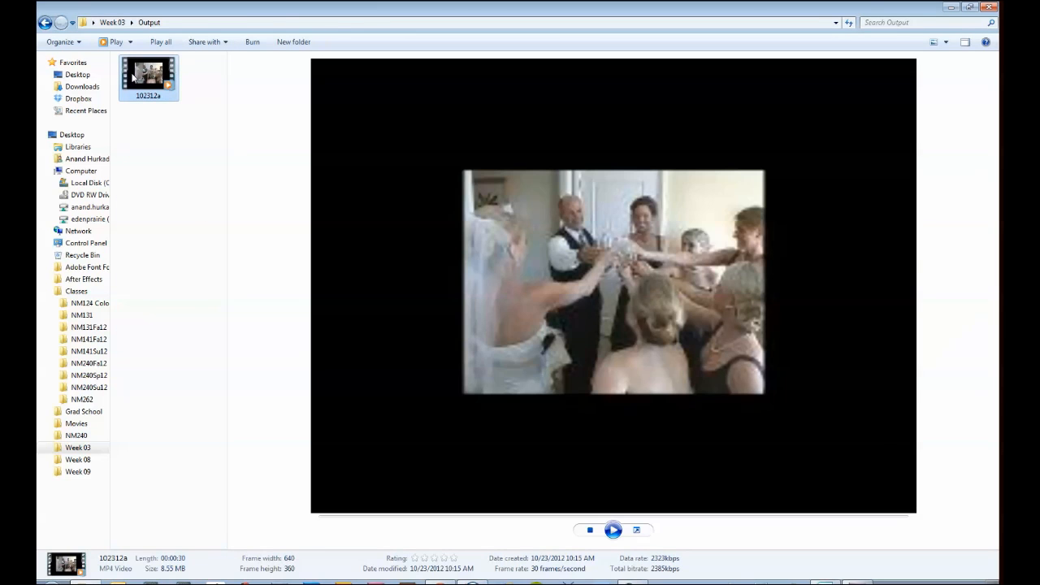